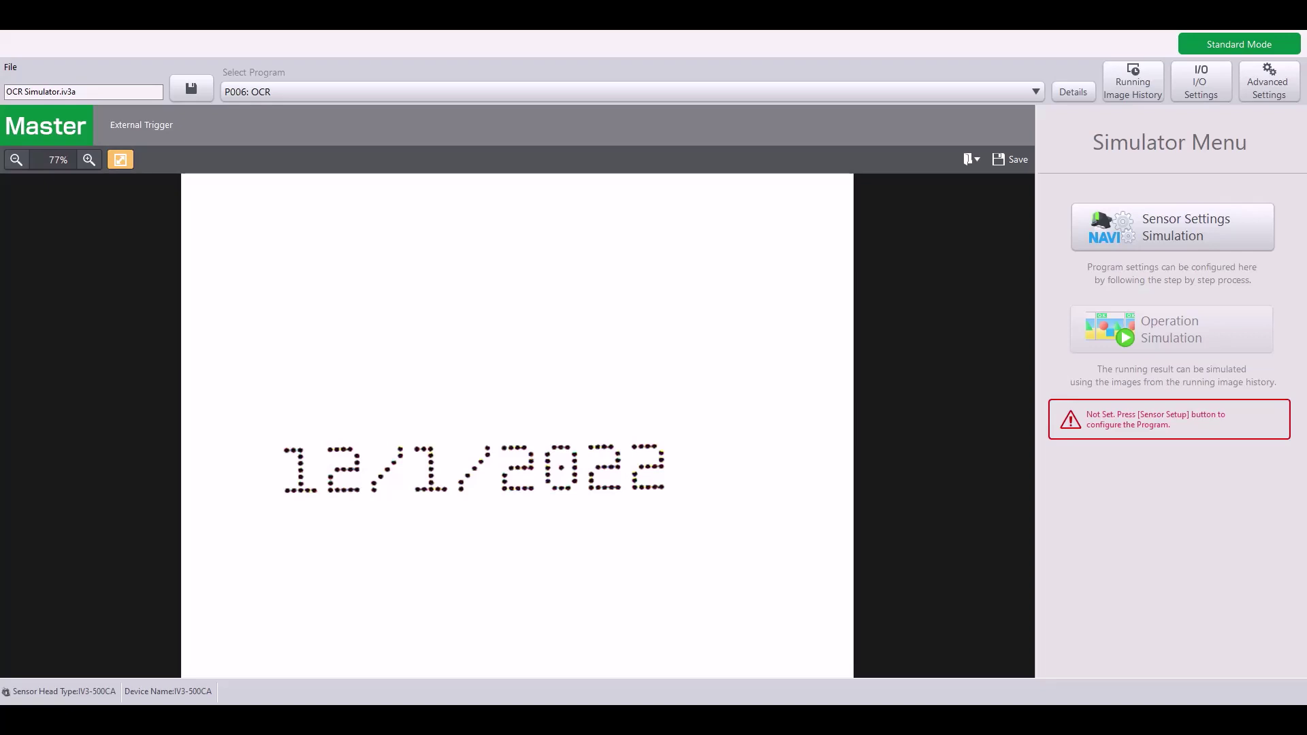
# Step: Start the Sensor Settings simulation and advance through master registration to STEP3 Tool Settings
pyautogui.click(1187, 243)
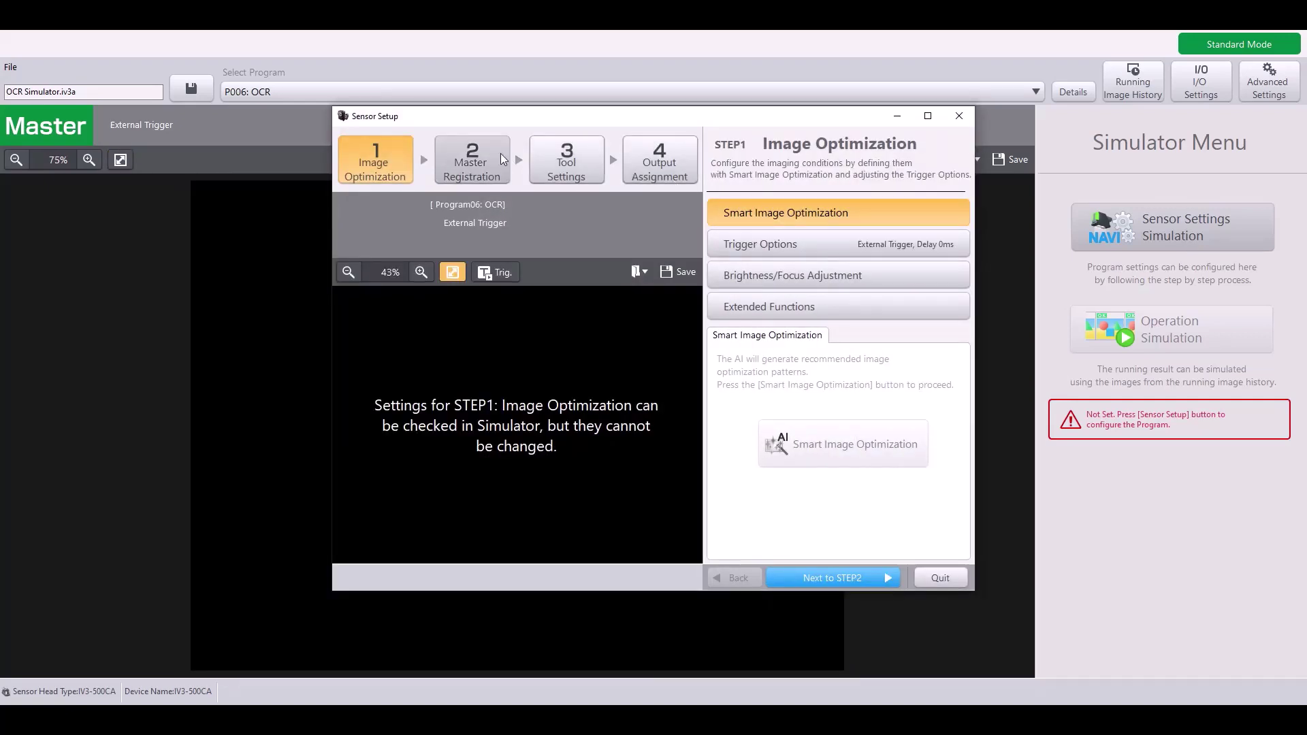
pyautogui.click(480, 149)
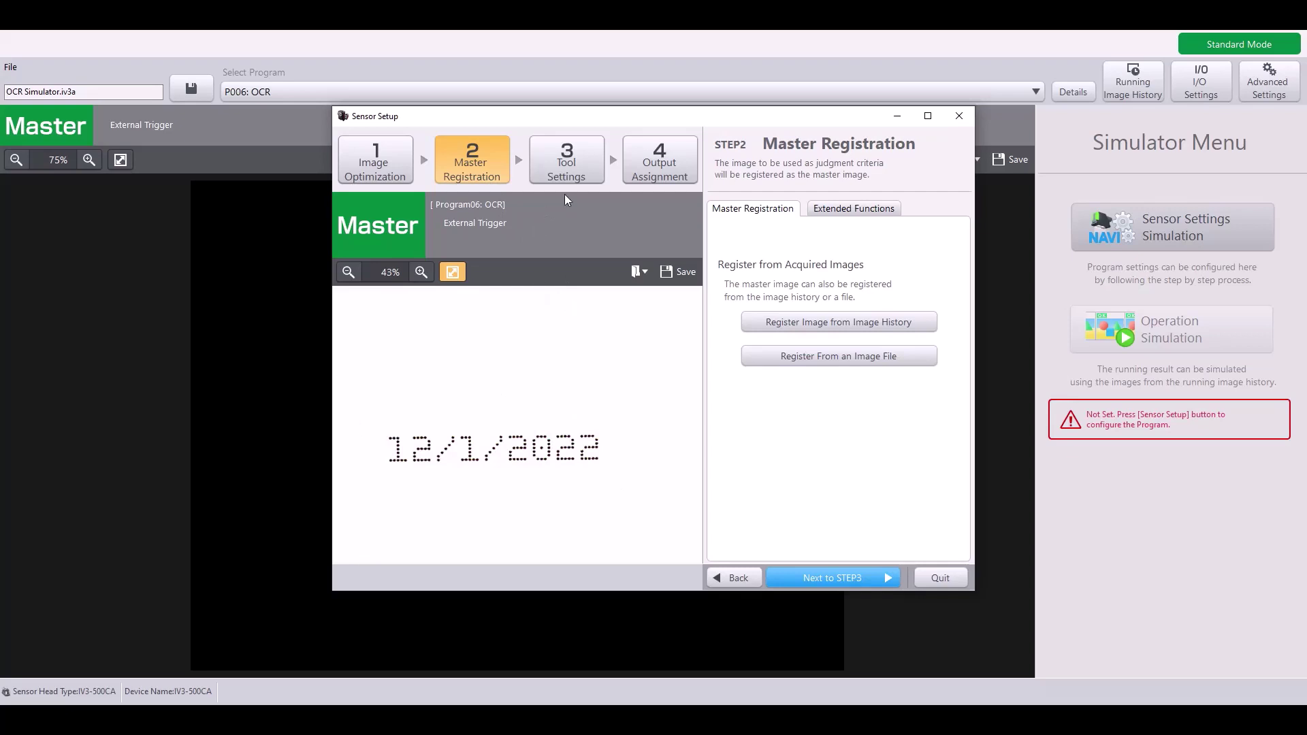
pyautogui.click(565, 175)
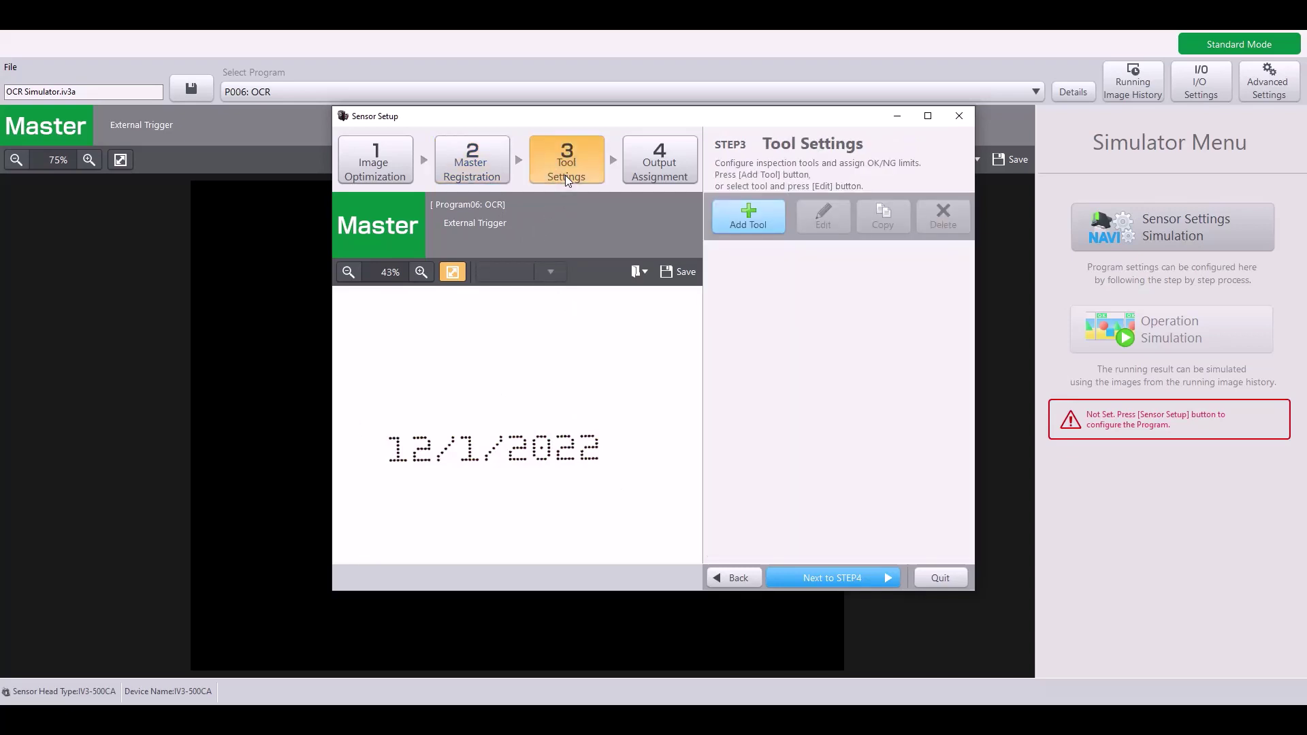
# Step: Add an OCR tool from the Extra2 category as tool 01
pyautogui.click(749, 214)
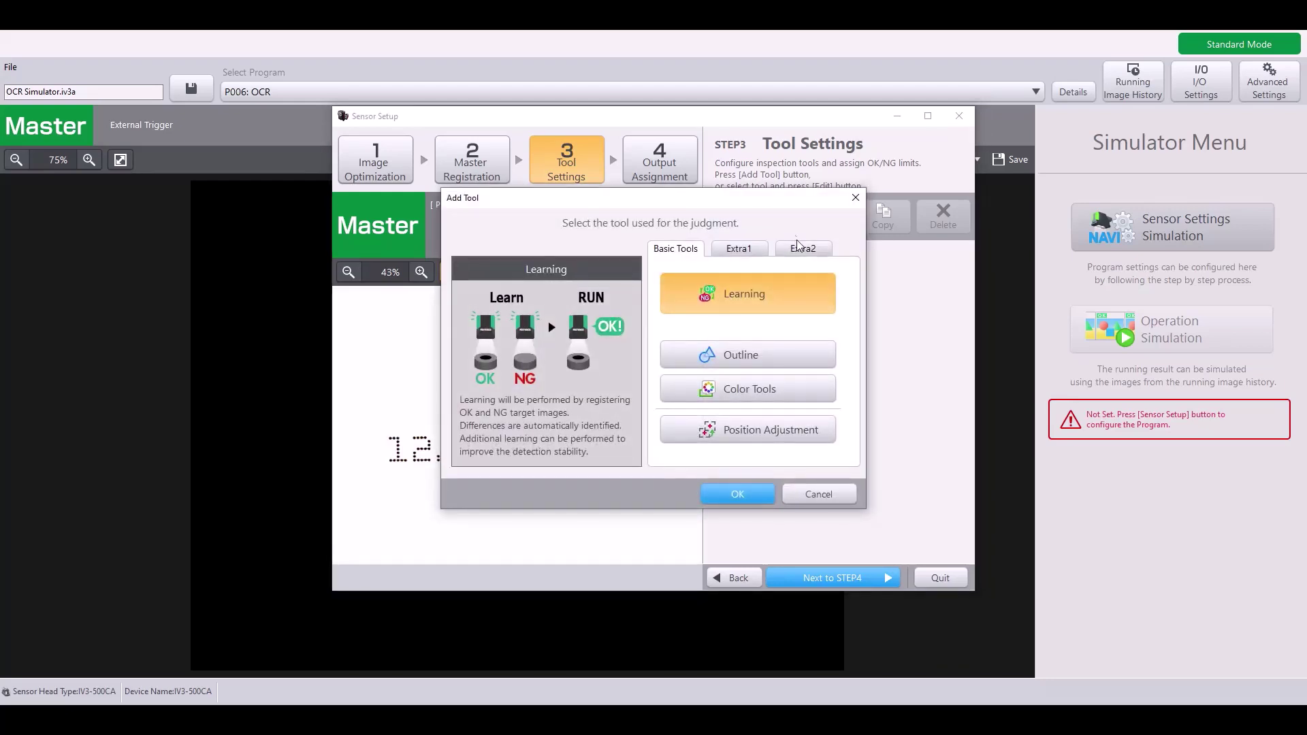
pyautogui.click(803, 250)
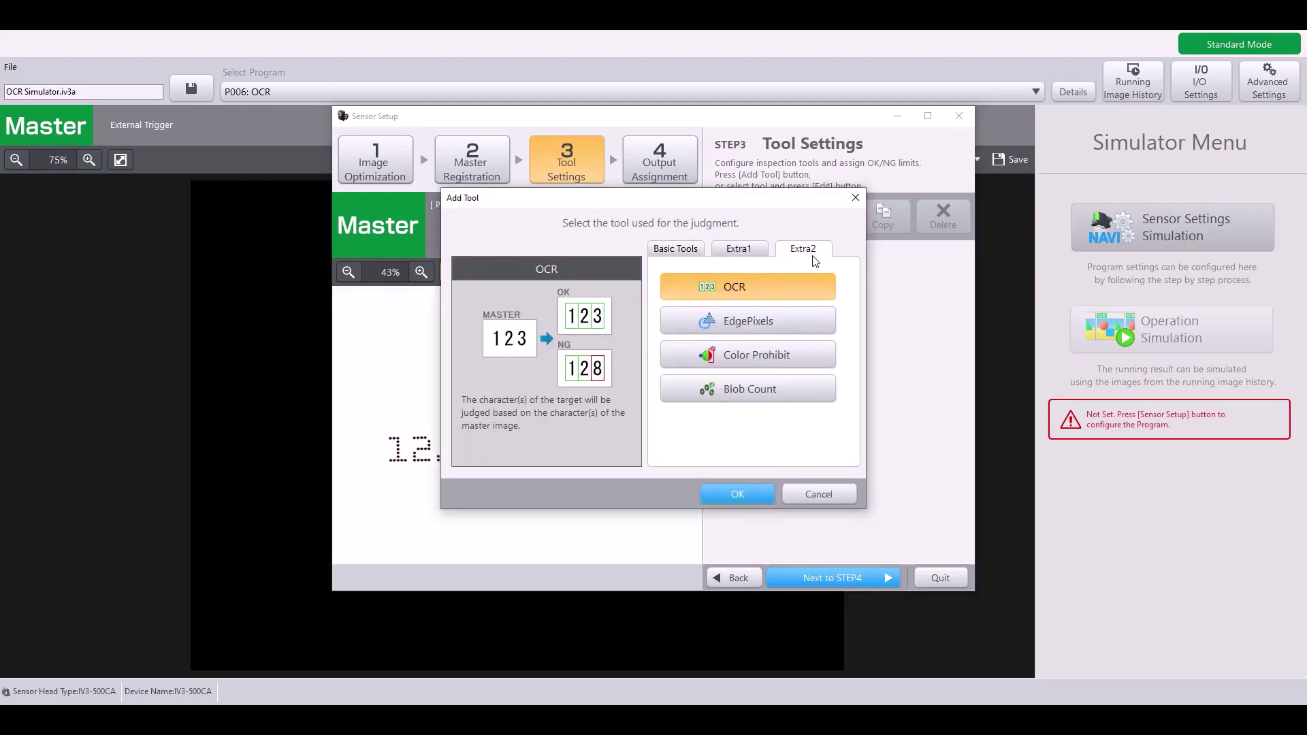
pyautogui.click(746, 292)
pyautogui.click(748, 491)
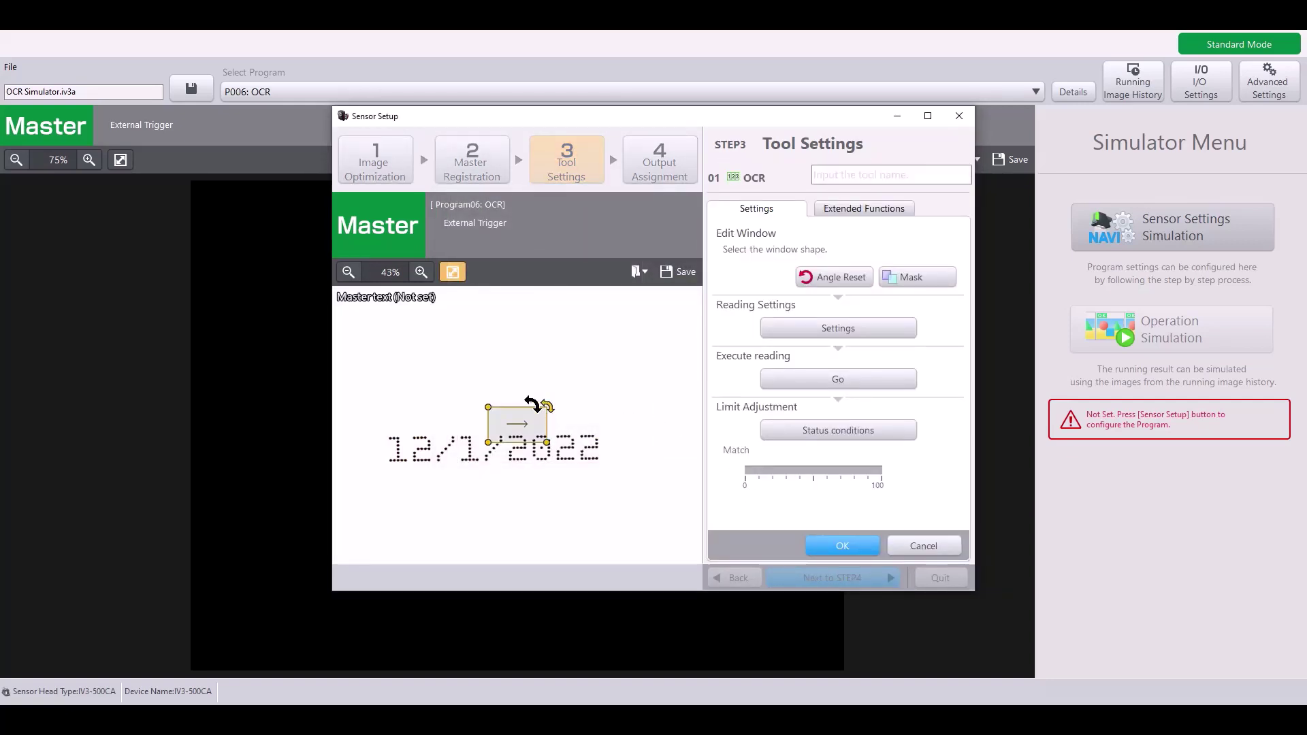
# Step: Move, resize and rotate the OCR window into a narrow upright strip over the middle '1'
pyautogui.moveTo(522, 418); pyautogui.dragTo(628, 469)
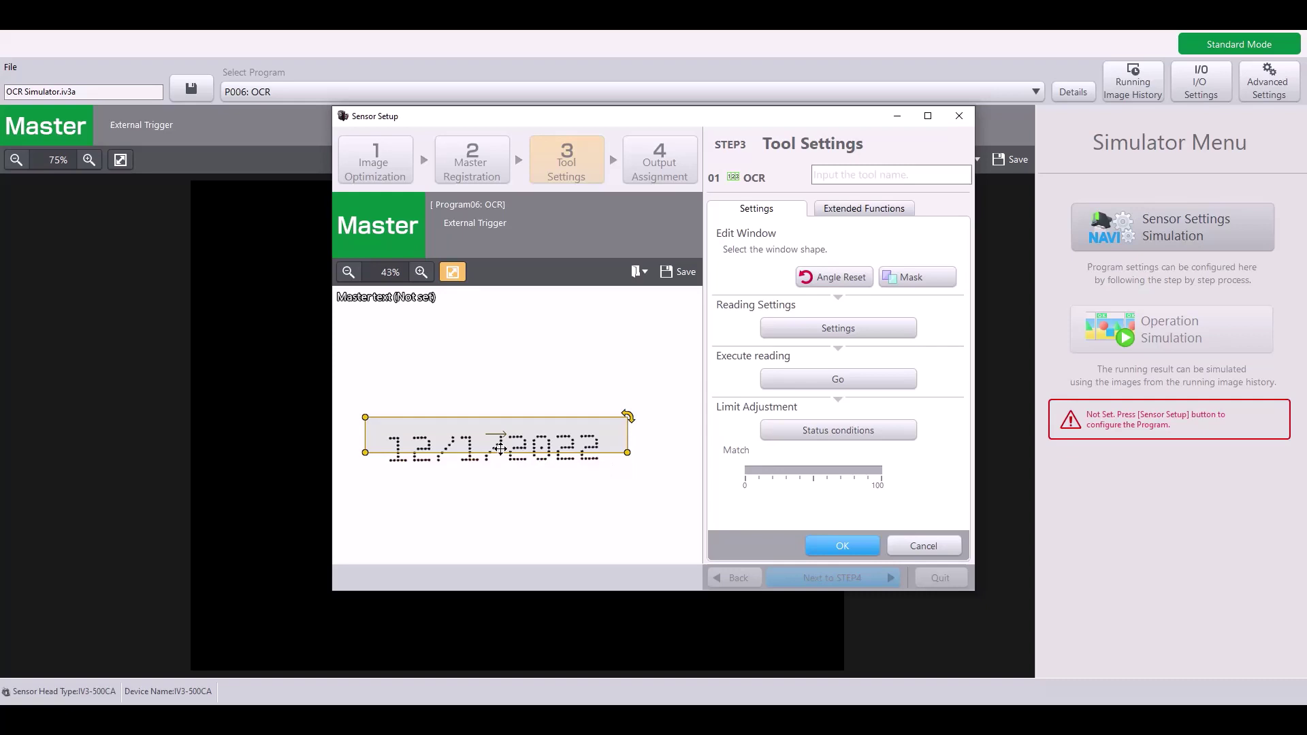
pyautogui.moveTo(502, 453)
pyautogui.mouseDown()
pyautogui.moveTo(502, 480)
pyautogui.moveTo(524, 458)
pyautogui.mouseUp()
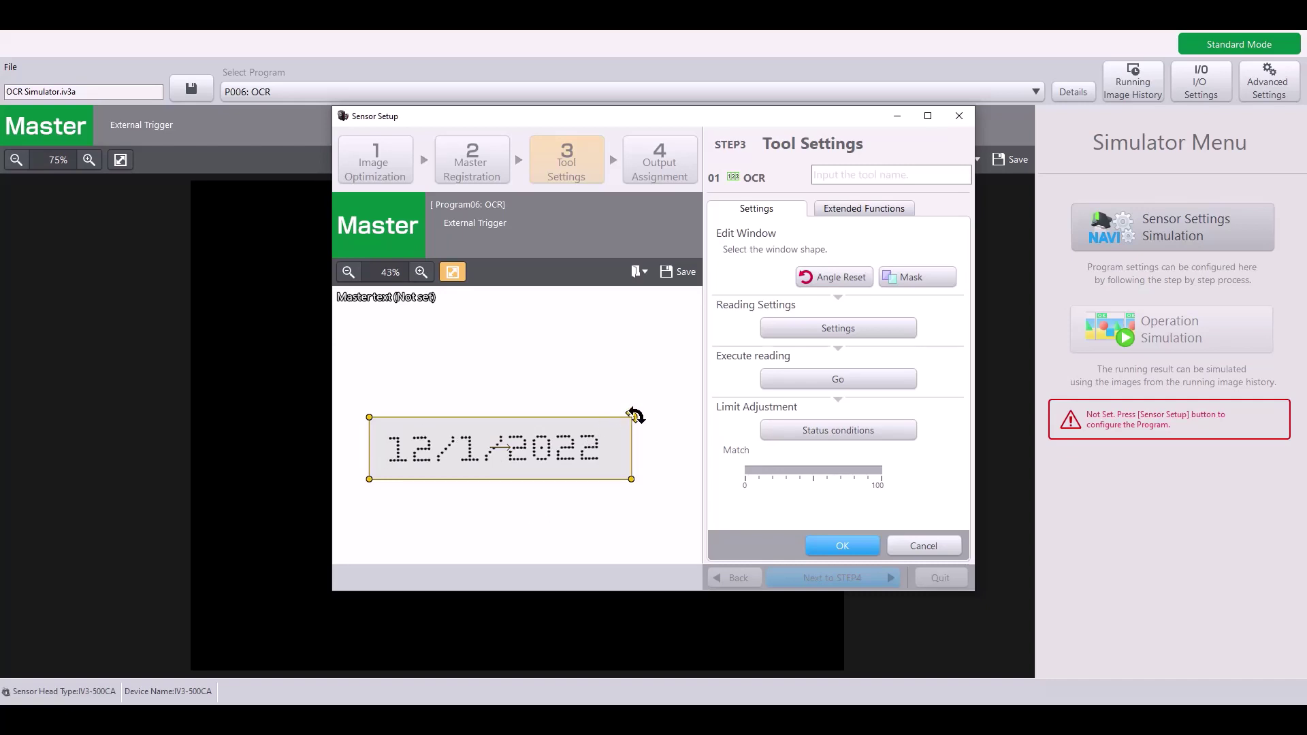
pyautogui.moveTo(633, 417); pyautogui.dragTo(511, 362)
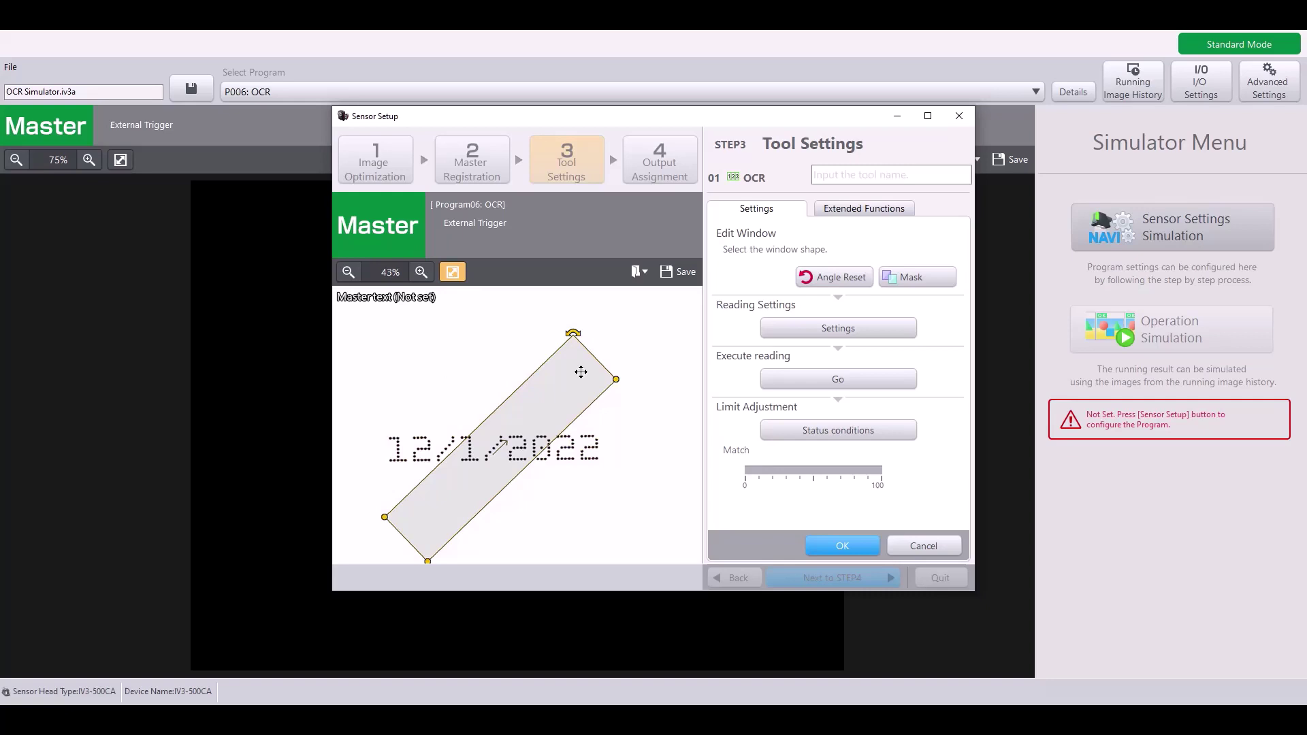
pyautogui.moveTo(613, 375); pyautogui.dragTo(448, 374)
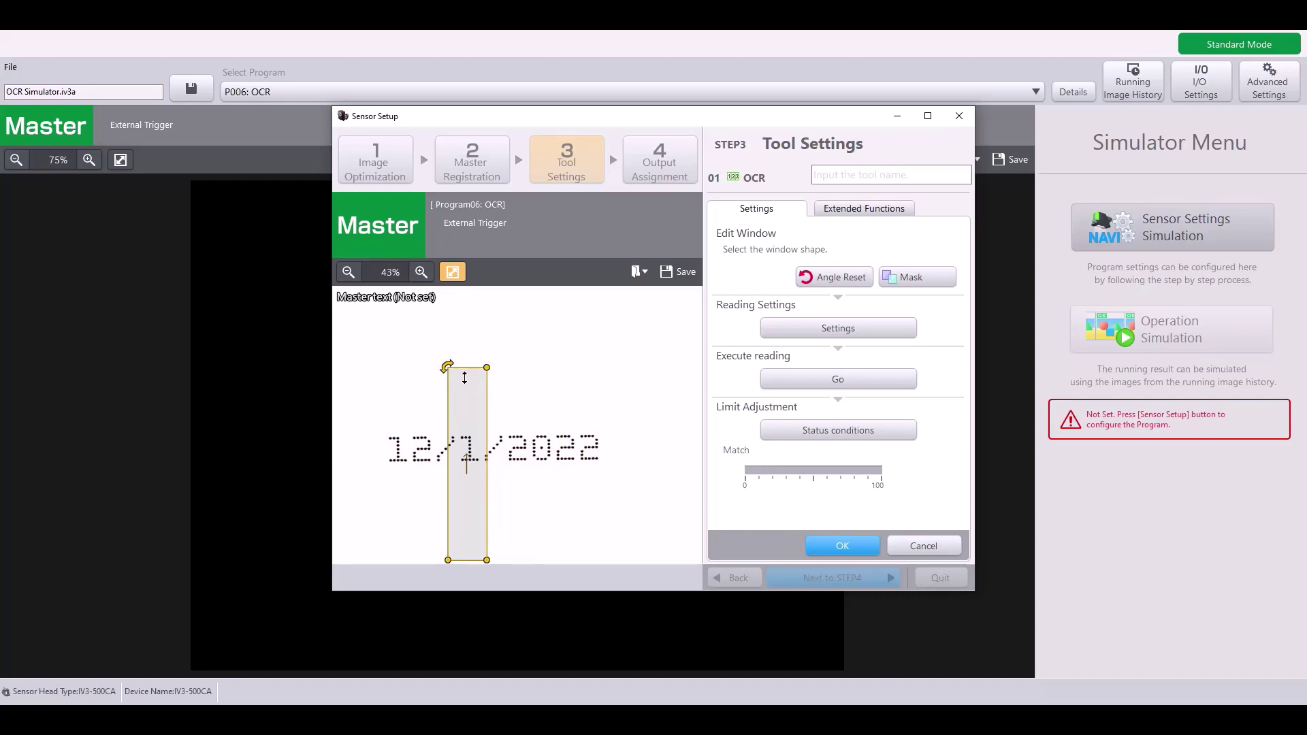
# Step: Reset the OCR window angle, then reposition and enlarge it to frame all of 12/1/2022
pyautogui.click(856, 280)
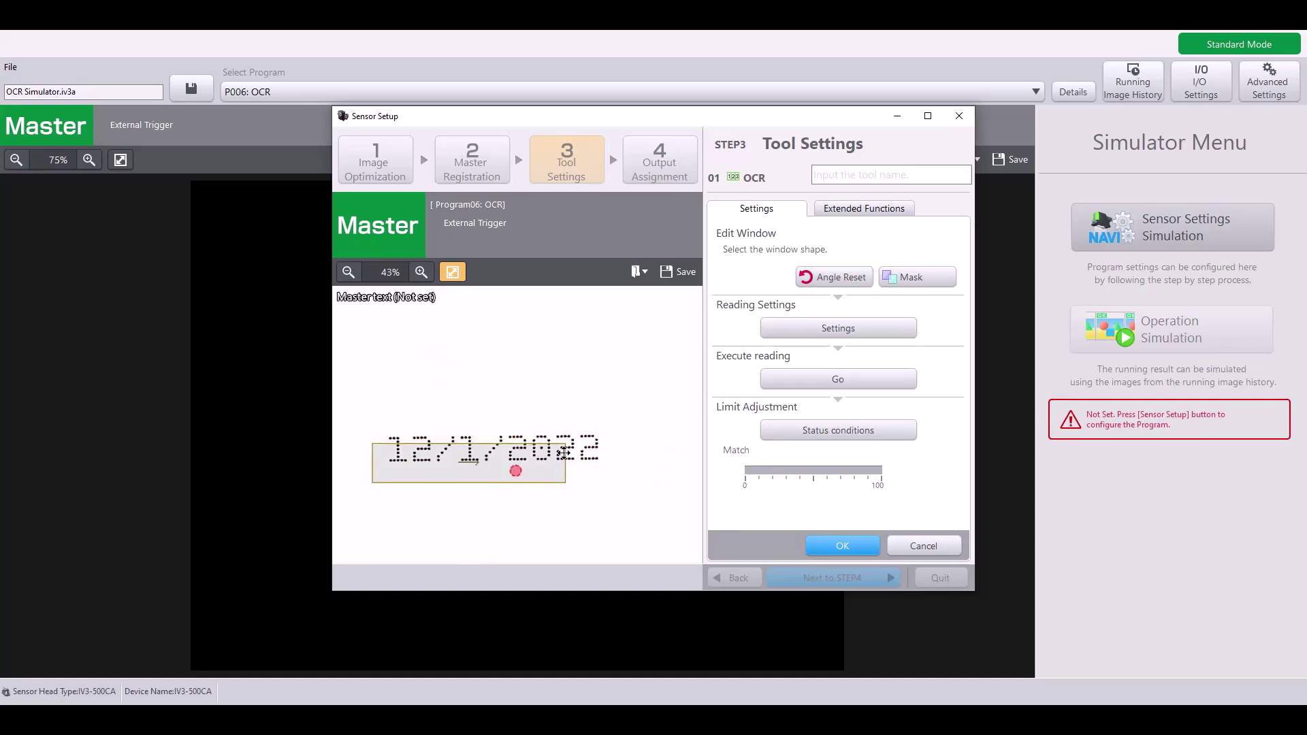
pyautogui.moveTo(515, 471); pyautogui.dragTo(576, 441)
pyautogui.moveTo(433, 455); pyautogui.dragTo(369, 481)
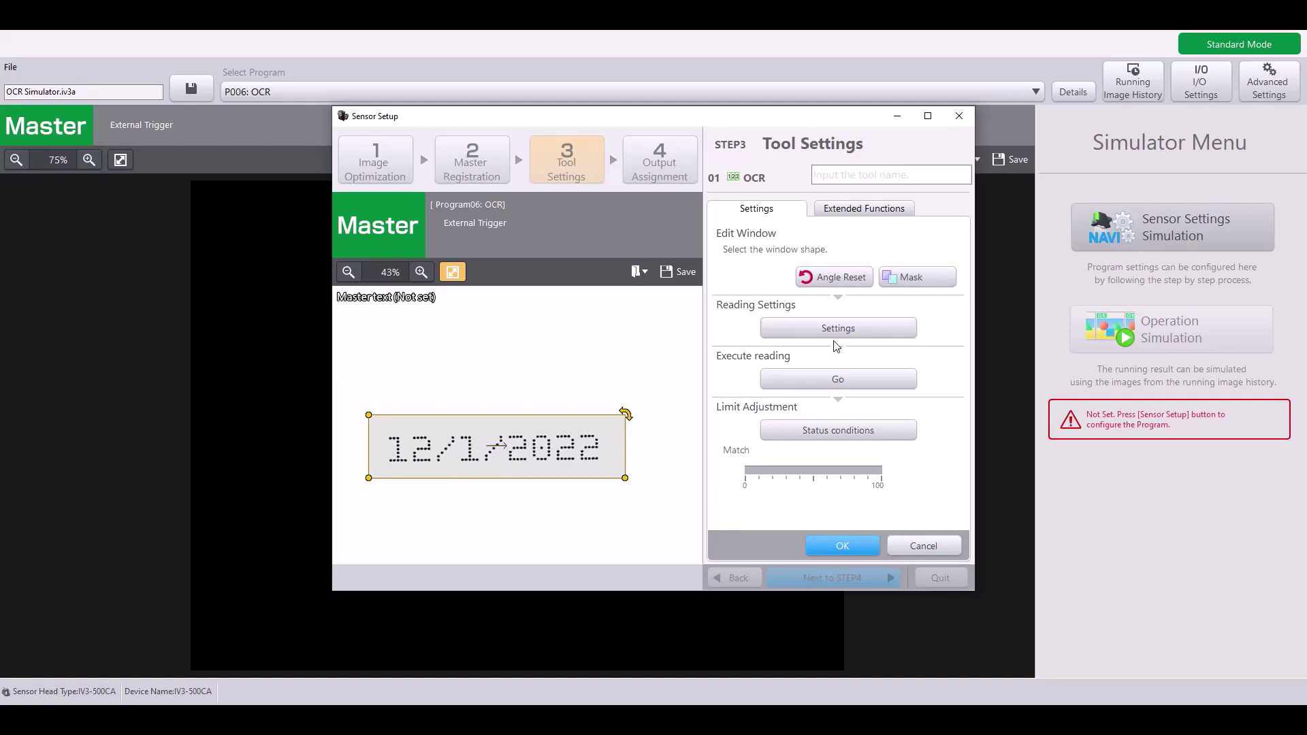
pyautogui.click(901, 280)
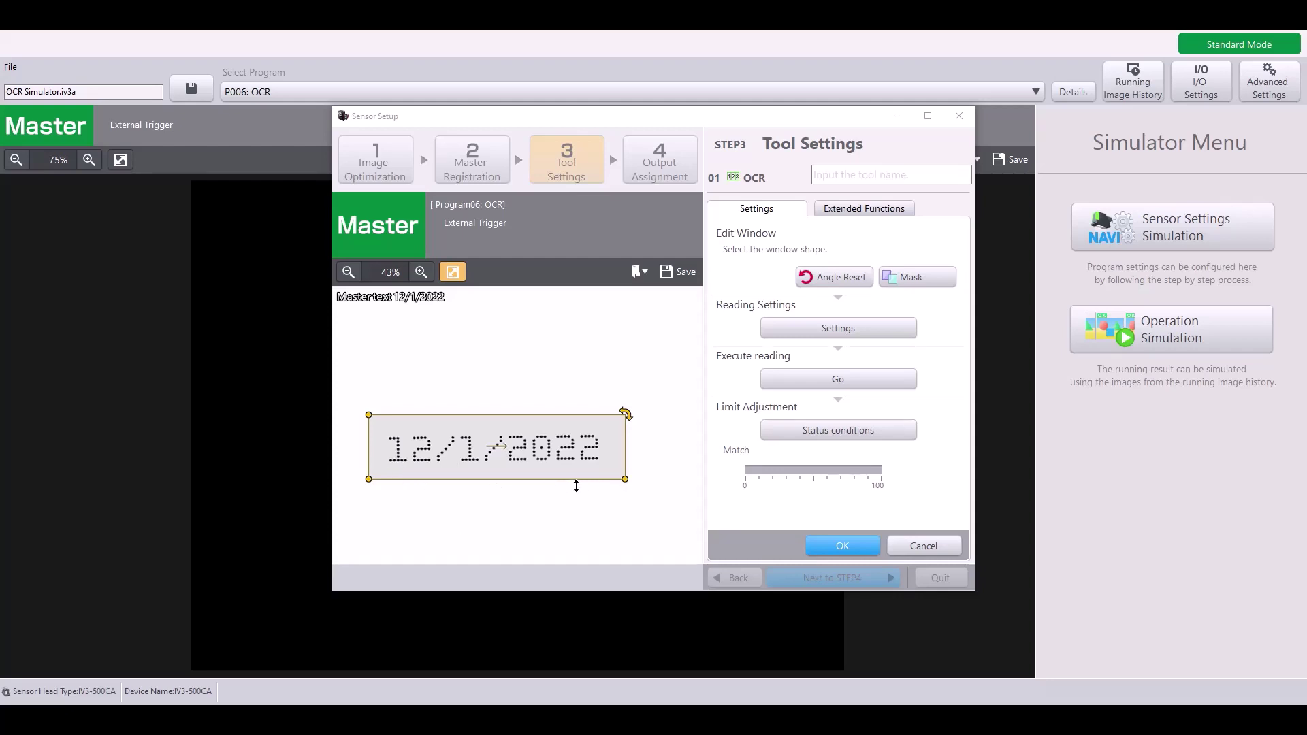
pyautogui.moveTo(576, 485); pyautogui.dragTo(576, 485)
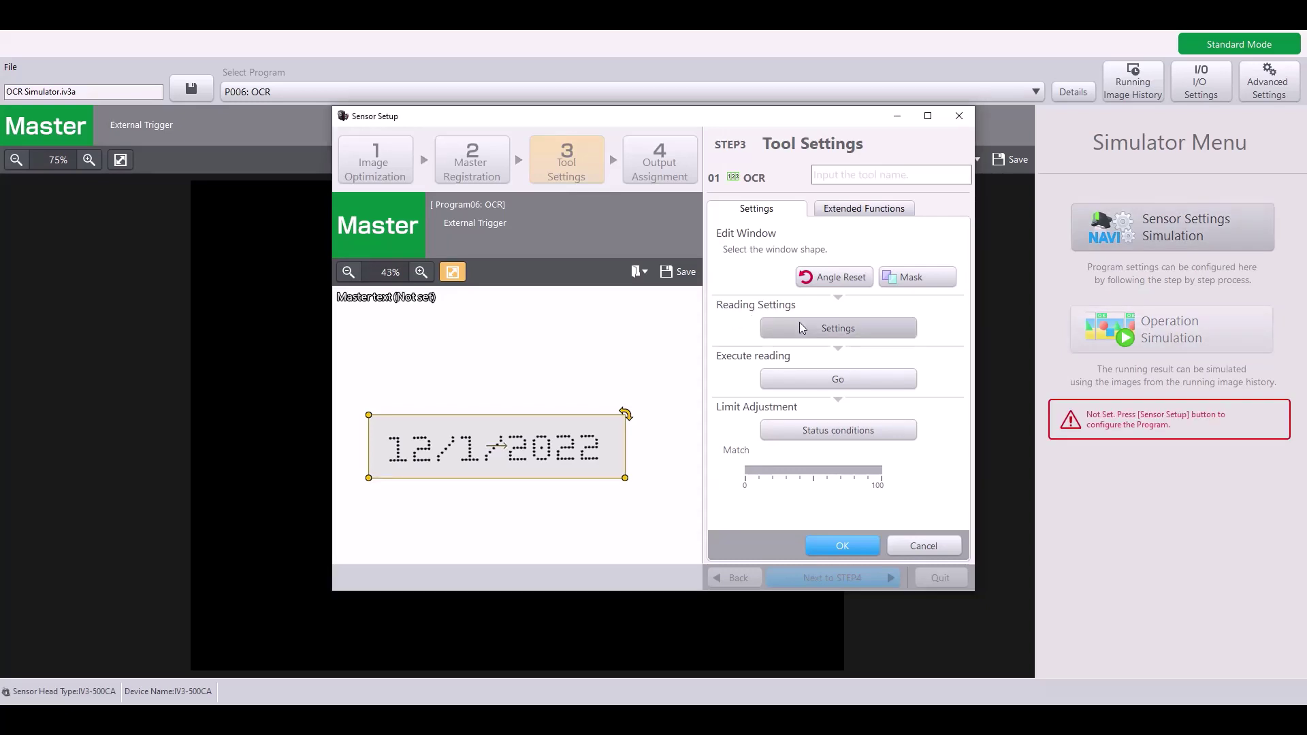
# Step: In OCR reading settings, try the Date target with MMDDYY format, then return to Character
pyautogui.click(833, 333)
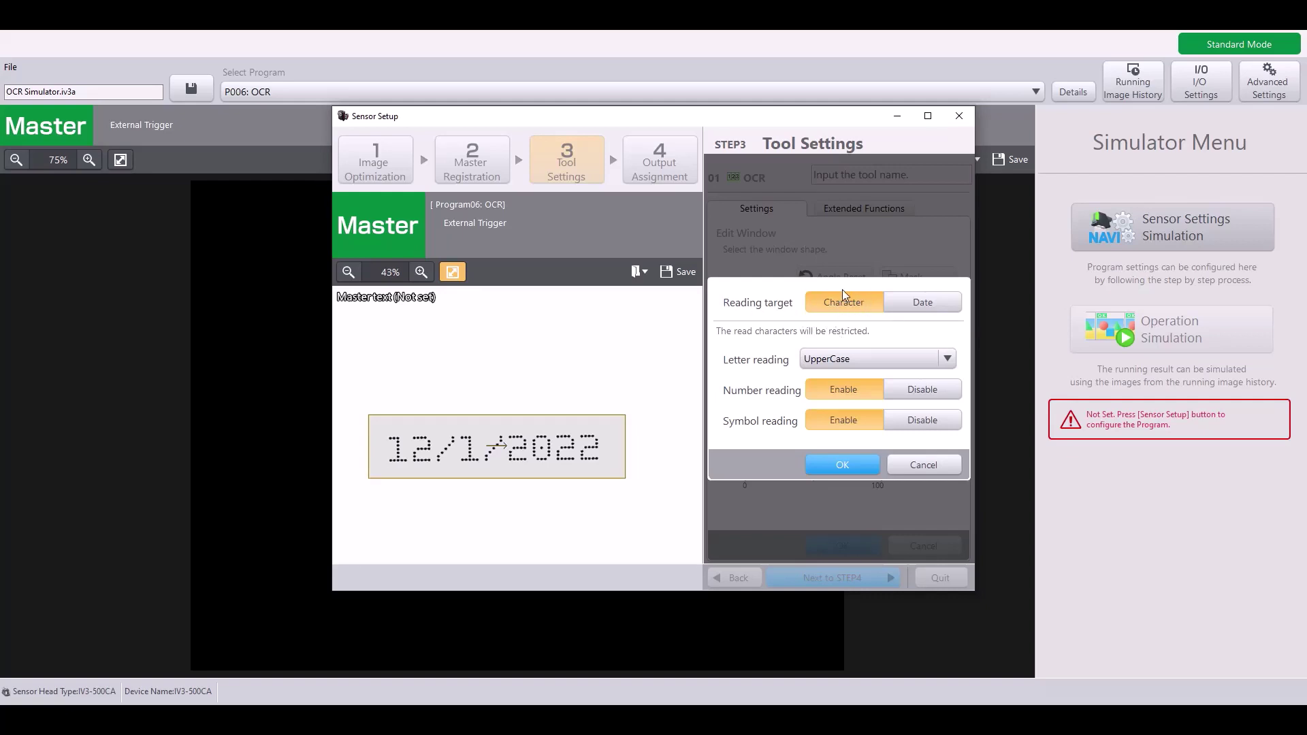
pyautogui.click(894, 304)
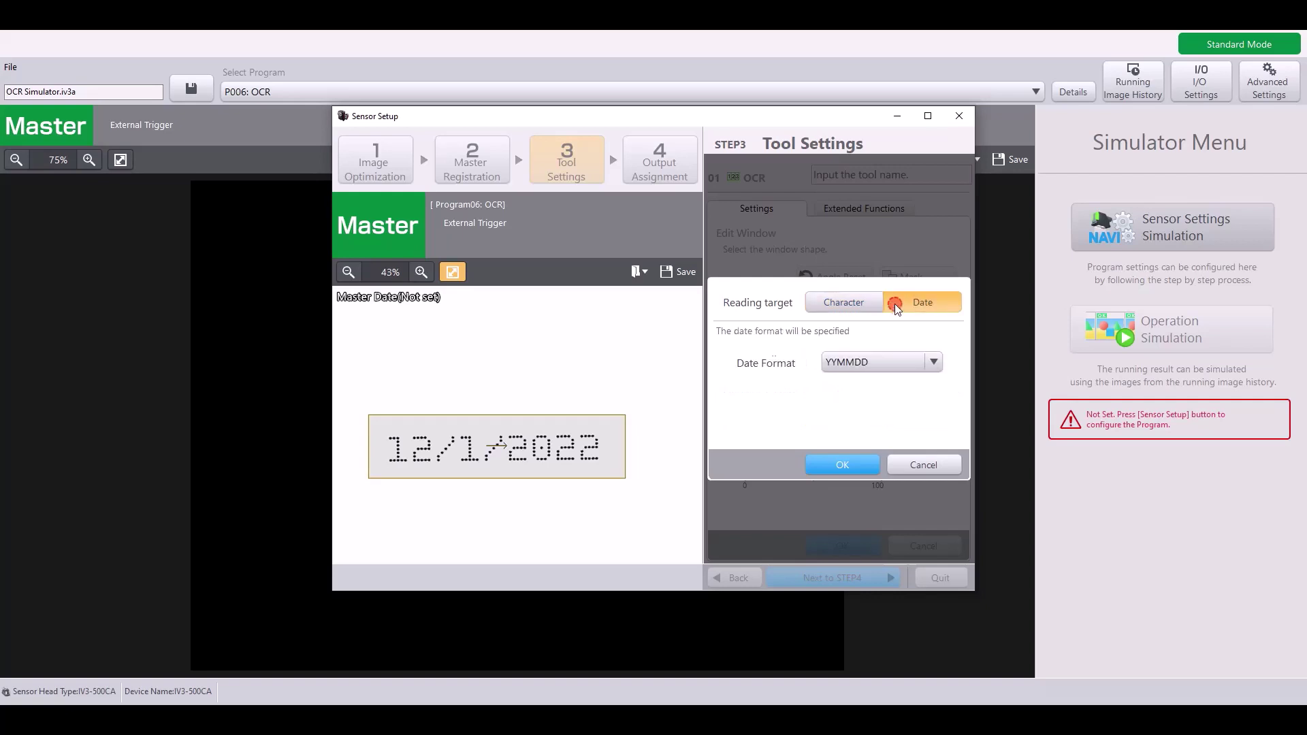
pyautogui.click(882, 360)
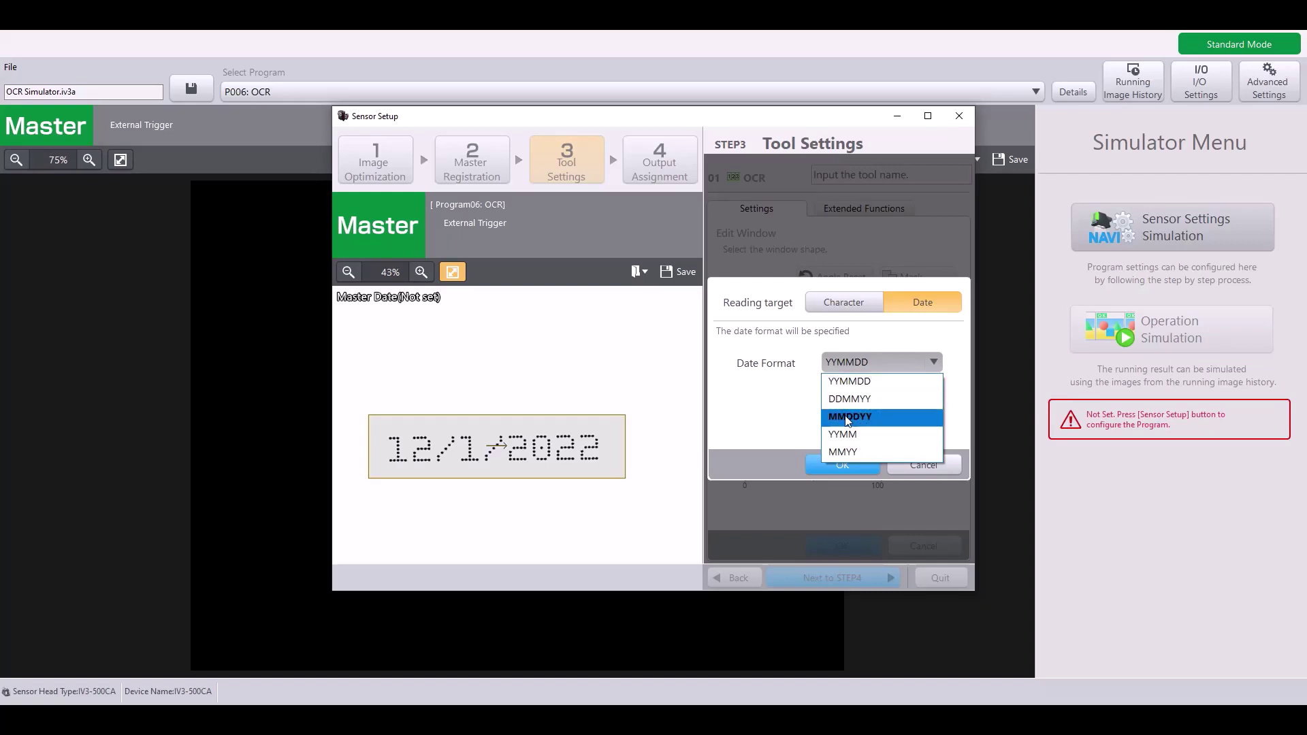
pyautogui.click(869, 418)
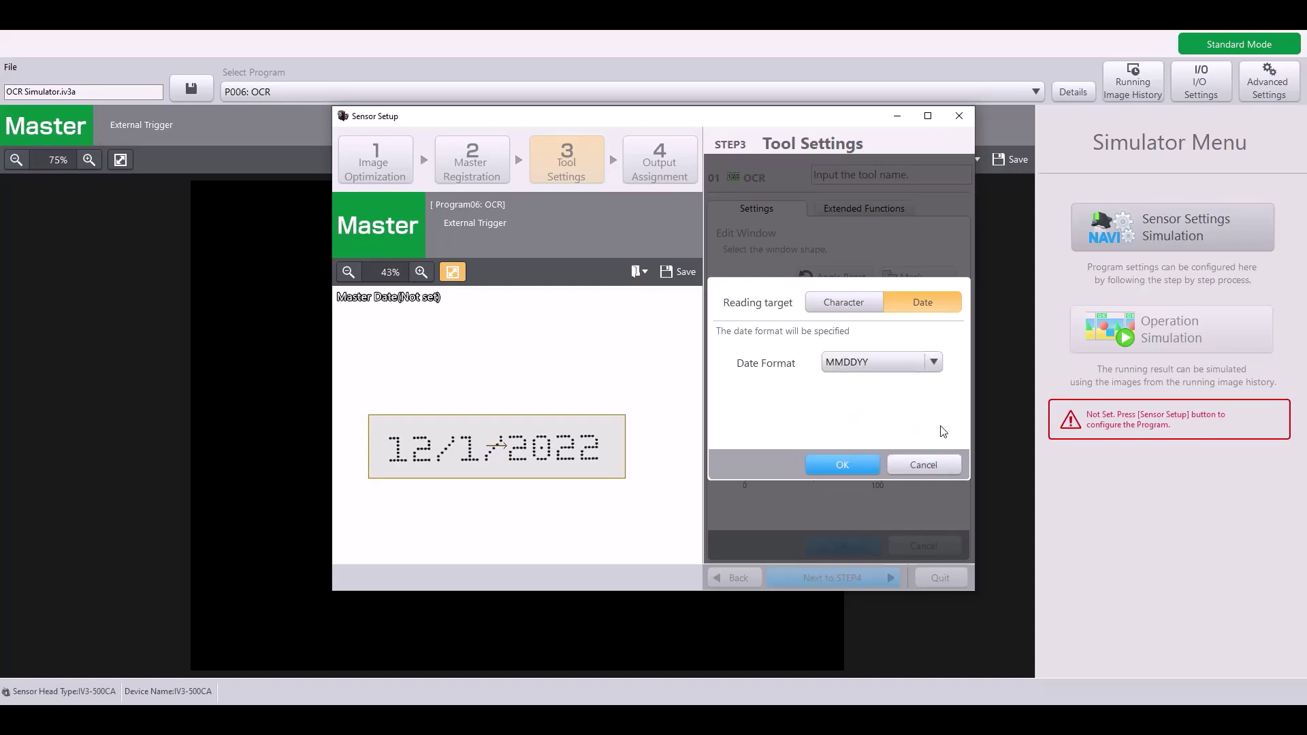
pyautogui.click(839, 300)
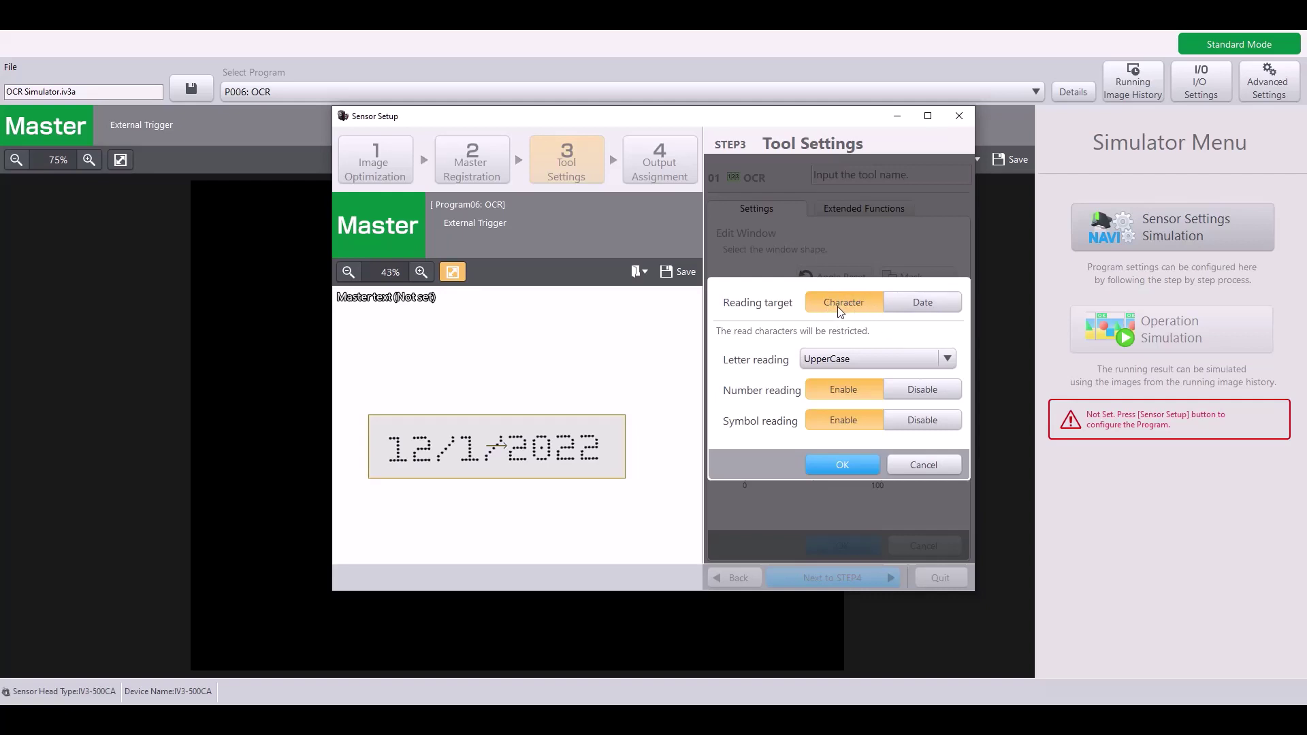
pyautogui.click(863, 364)
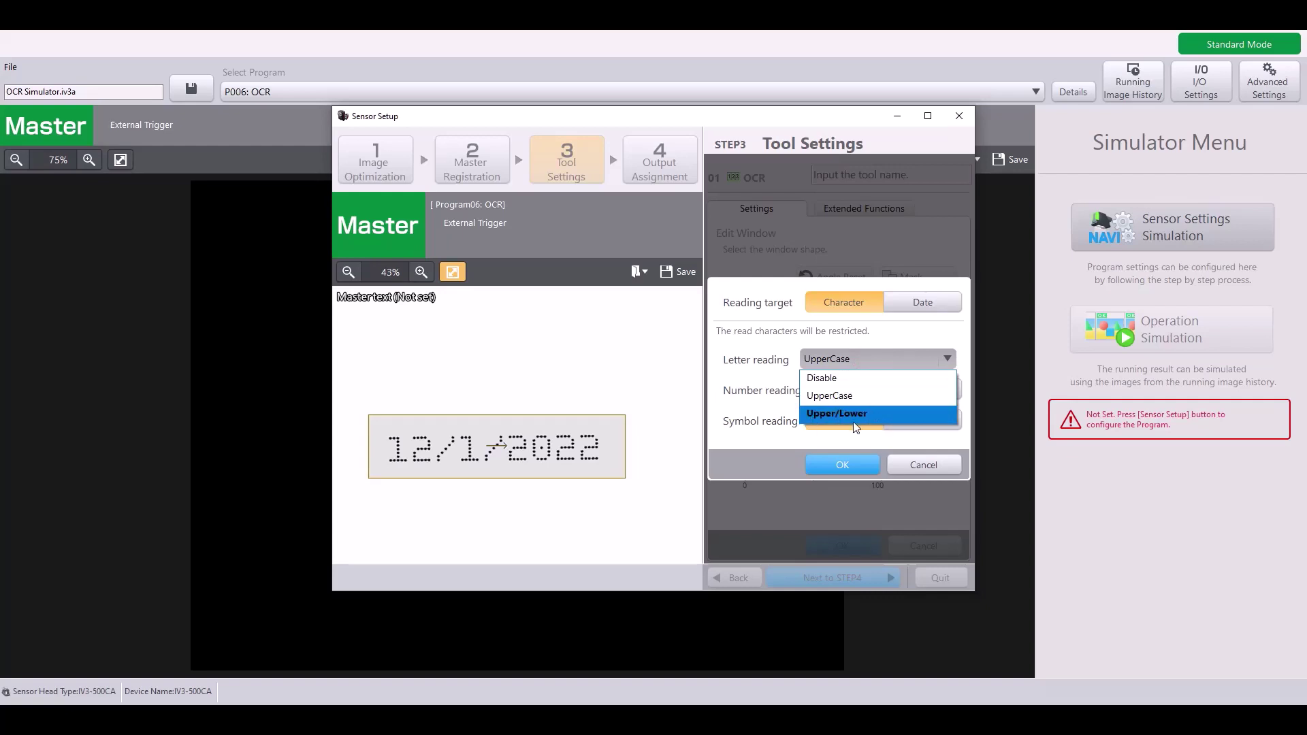
pyautogui.click(835, 378)
pyautogui.click(830, 357)
pyautogui.click(851, 362)
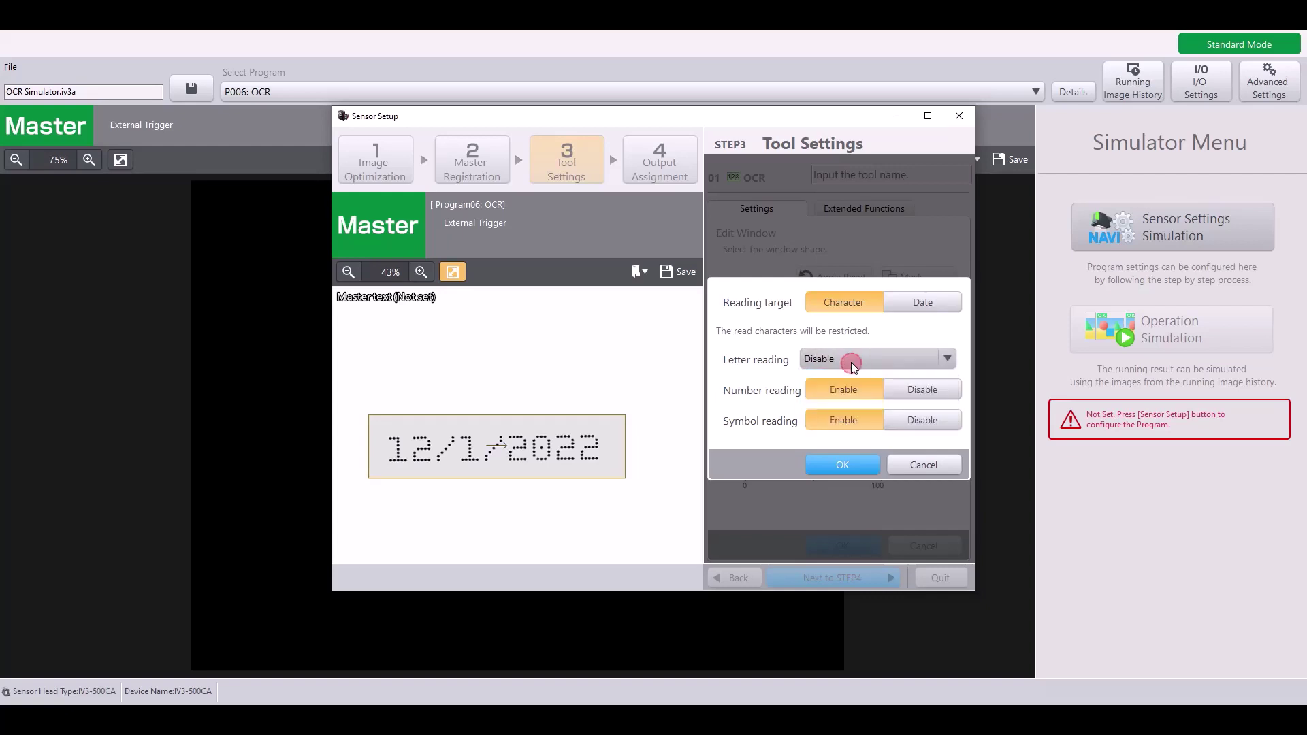
pyautogui.click(851, 362)
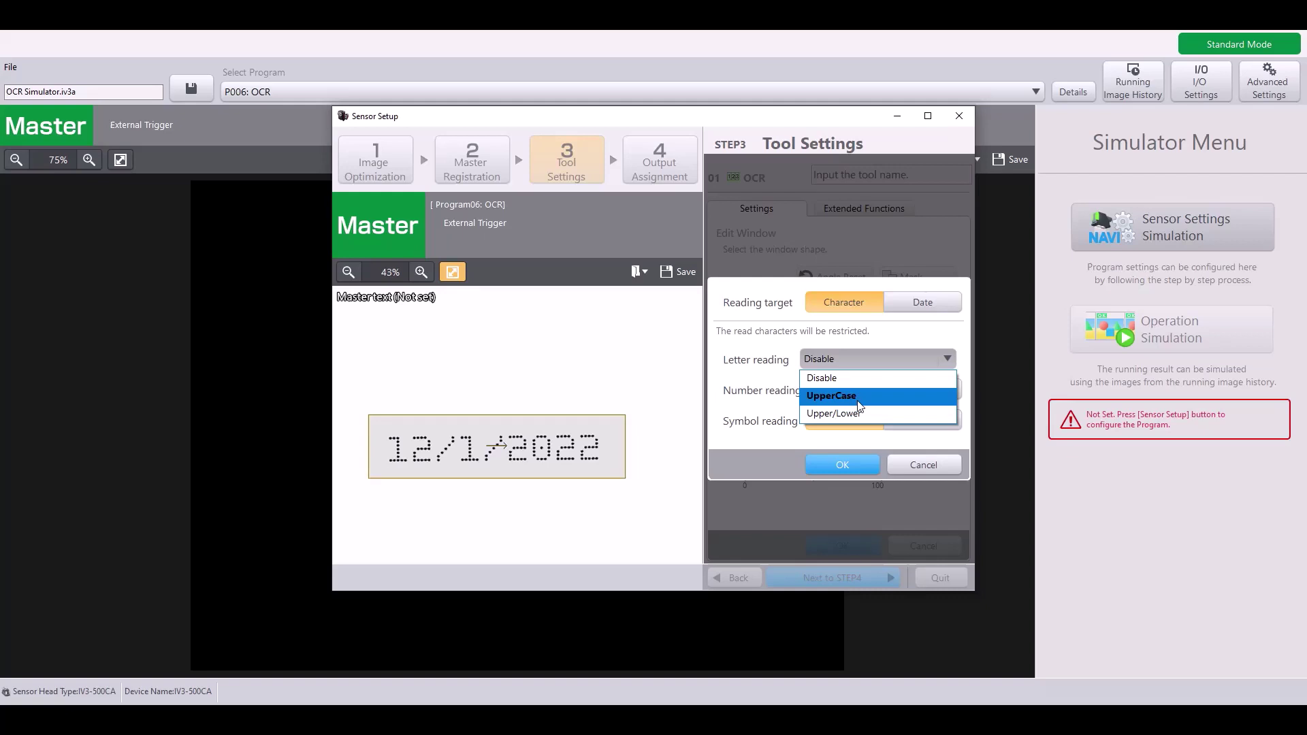
pyautogui.click(857, 400)
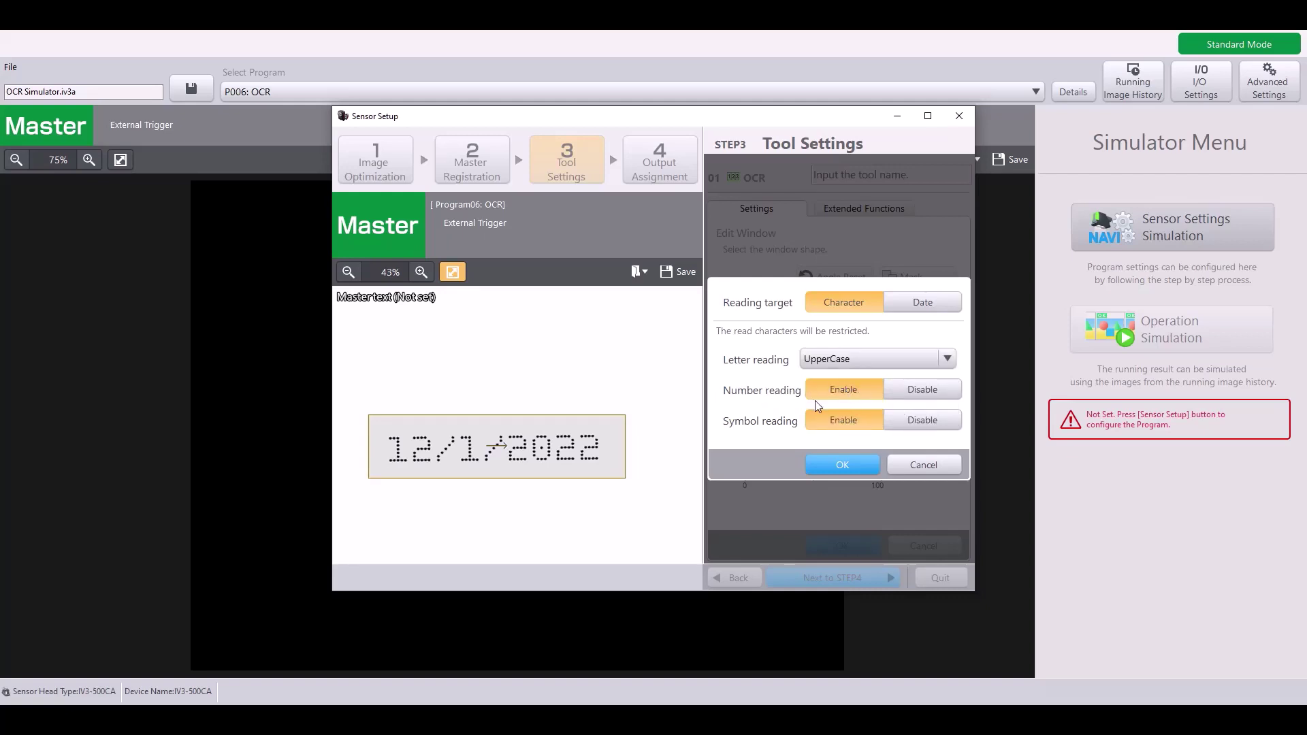
pyautogui.click(915, 394)
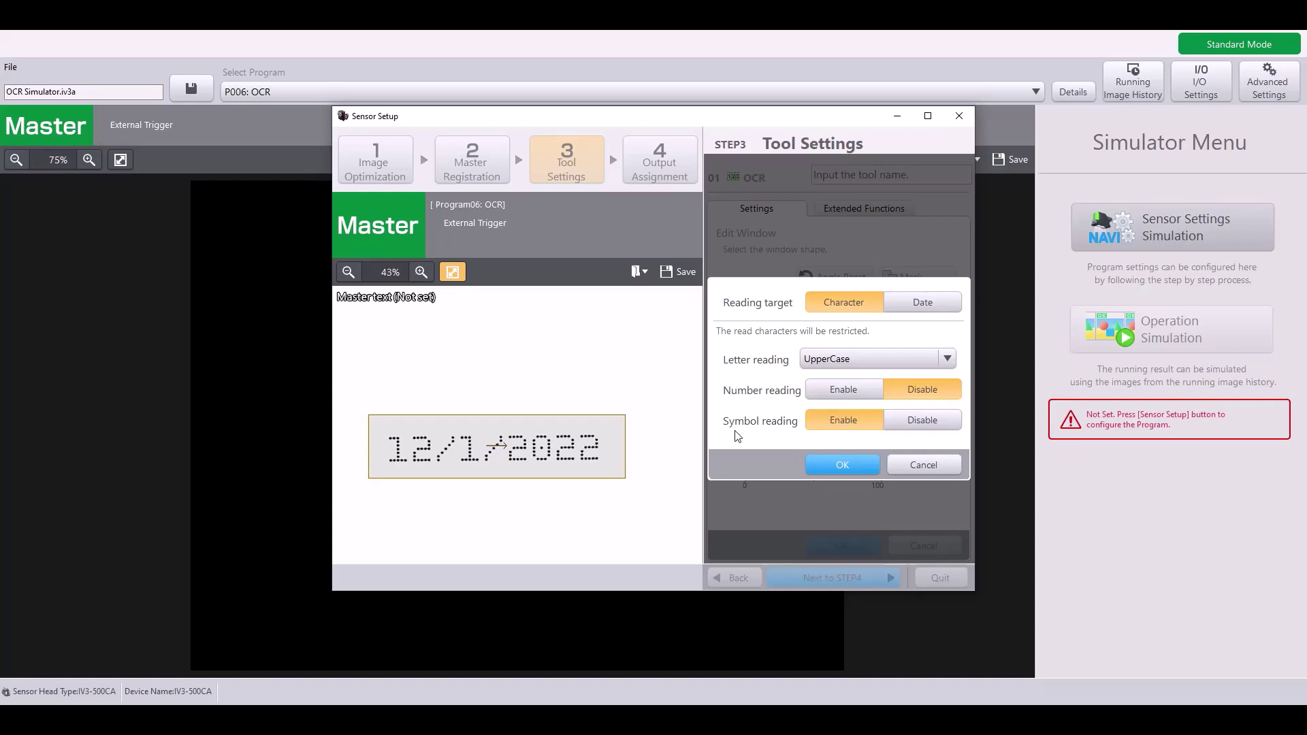
pyautogui.click(909, 419)
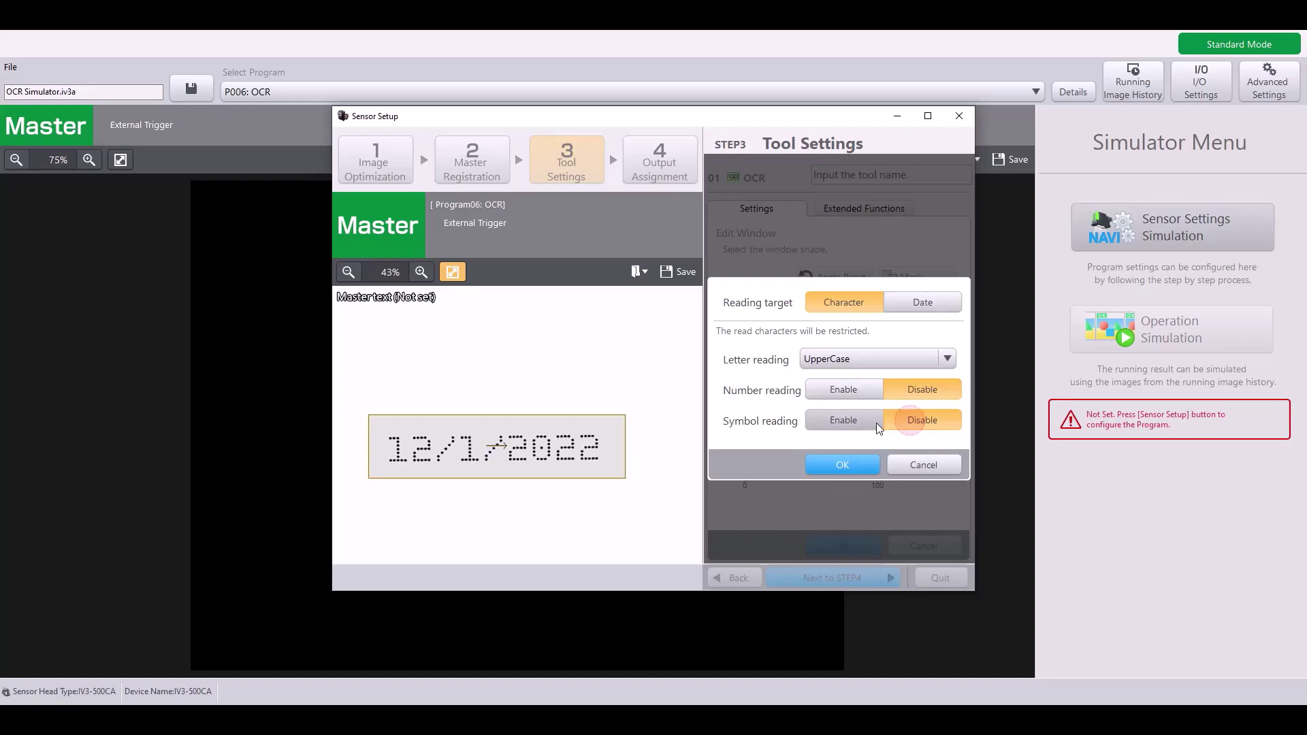
pyautogui.click(863, 423)
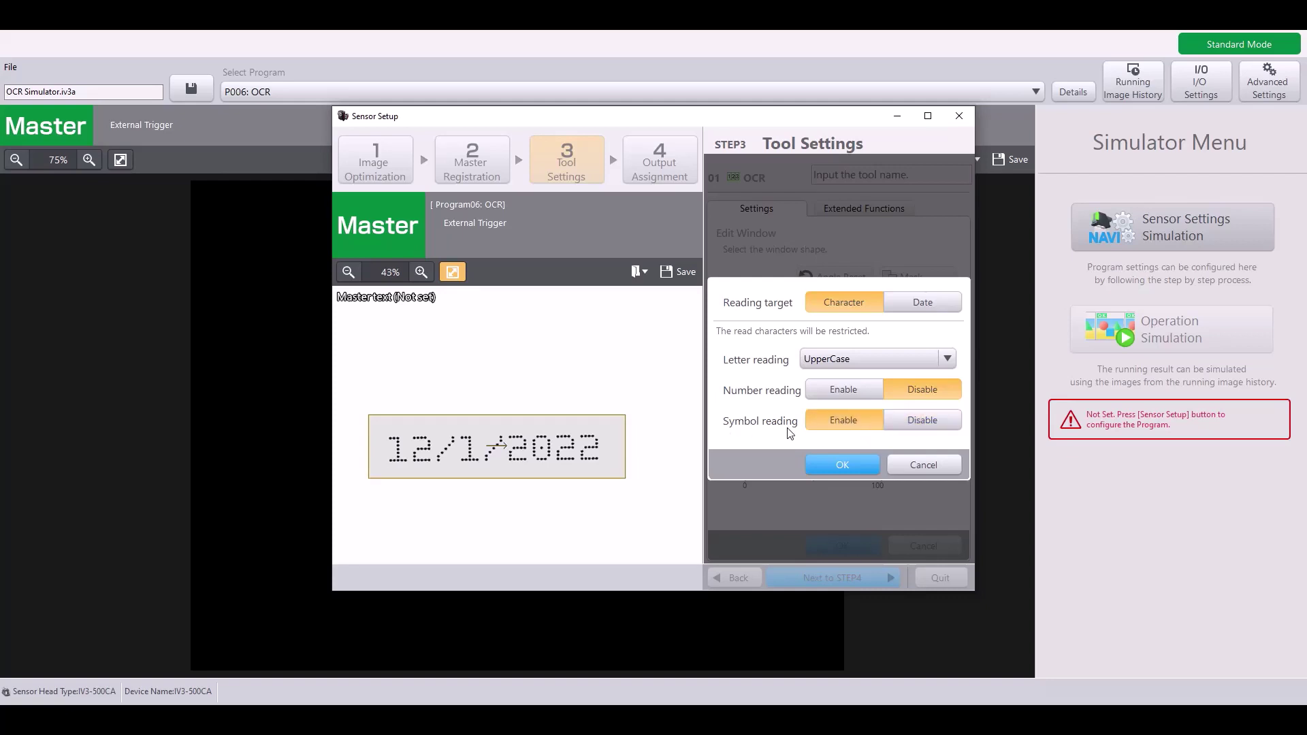
pyautogui.click(845, 396)
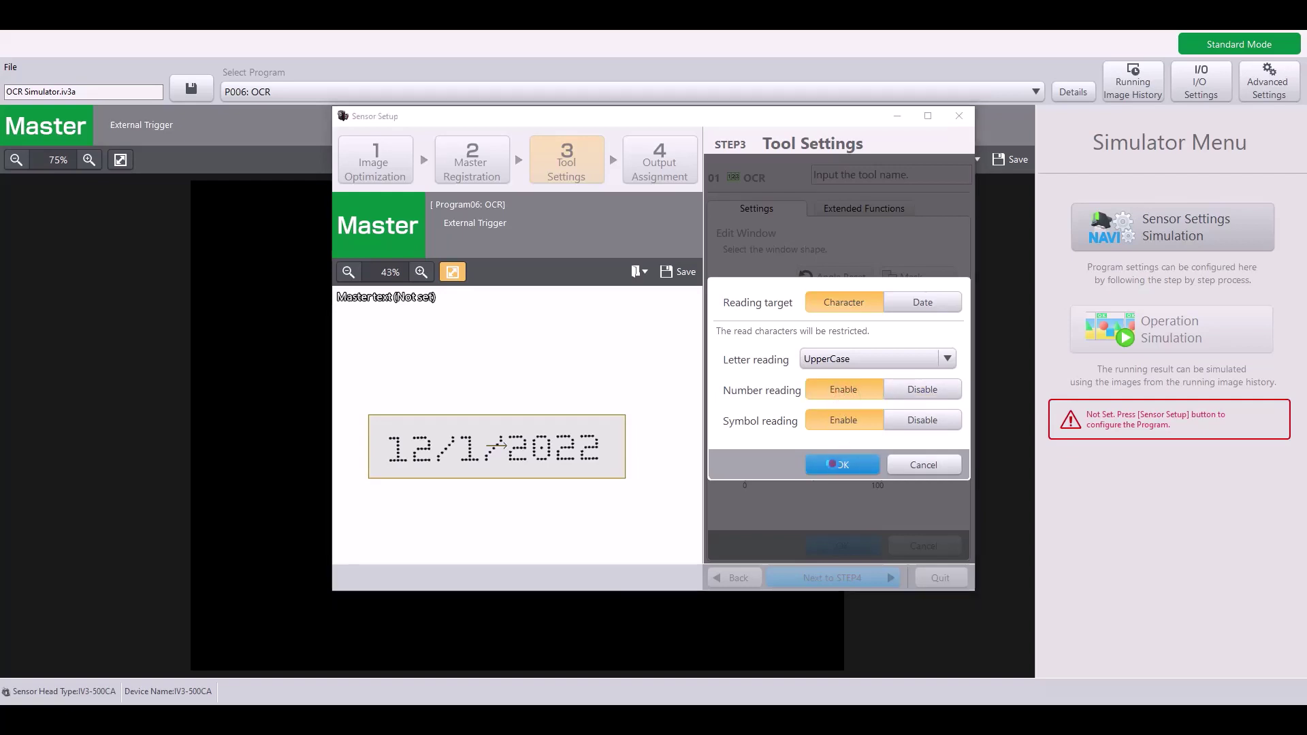
# Step: Apply the reading settings and run reading so the master text becomes 12/1/2022
pyautogui.click(832, 463)
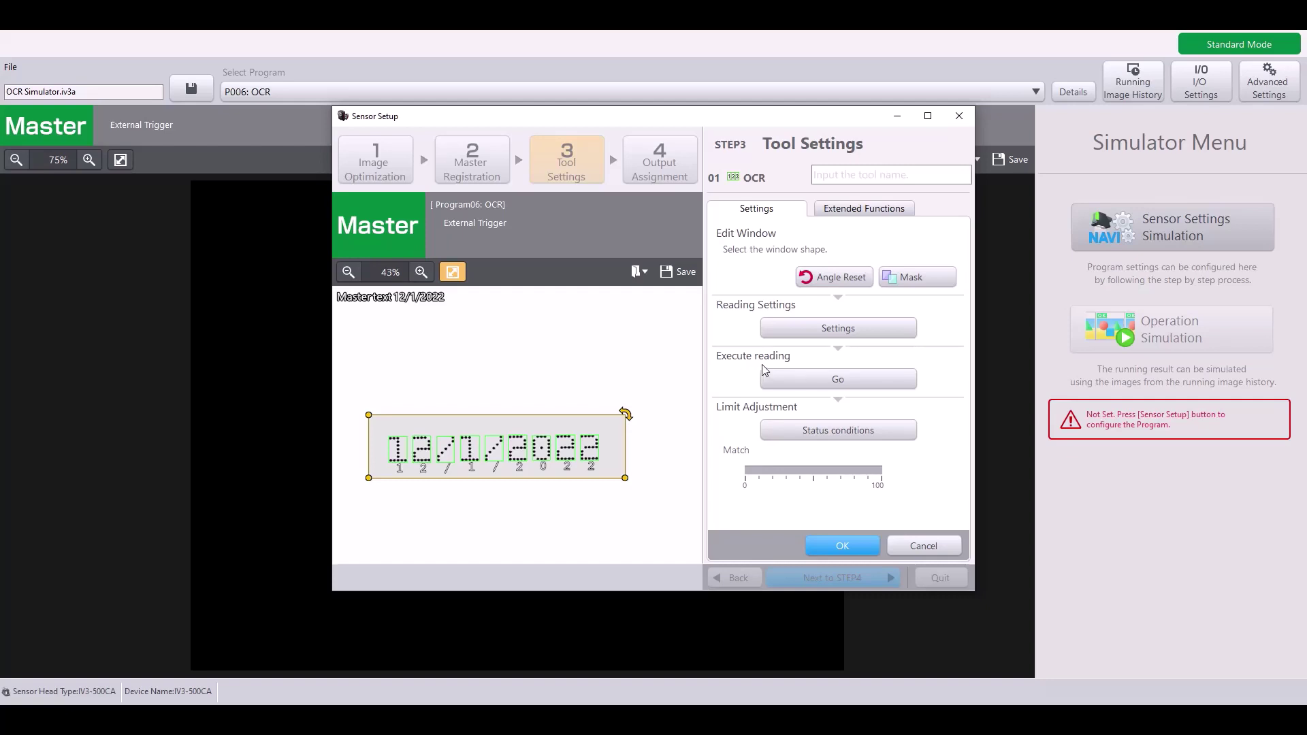
pyautogui.click(819, 374)
# Step: In Status cond. (Char.), change the master text's last digit to 3, then back to 2
pyautogui.click(808, 426)
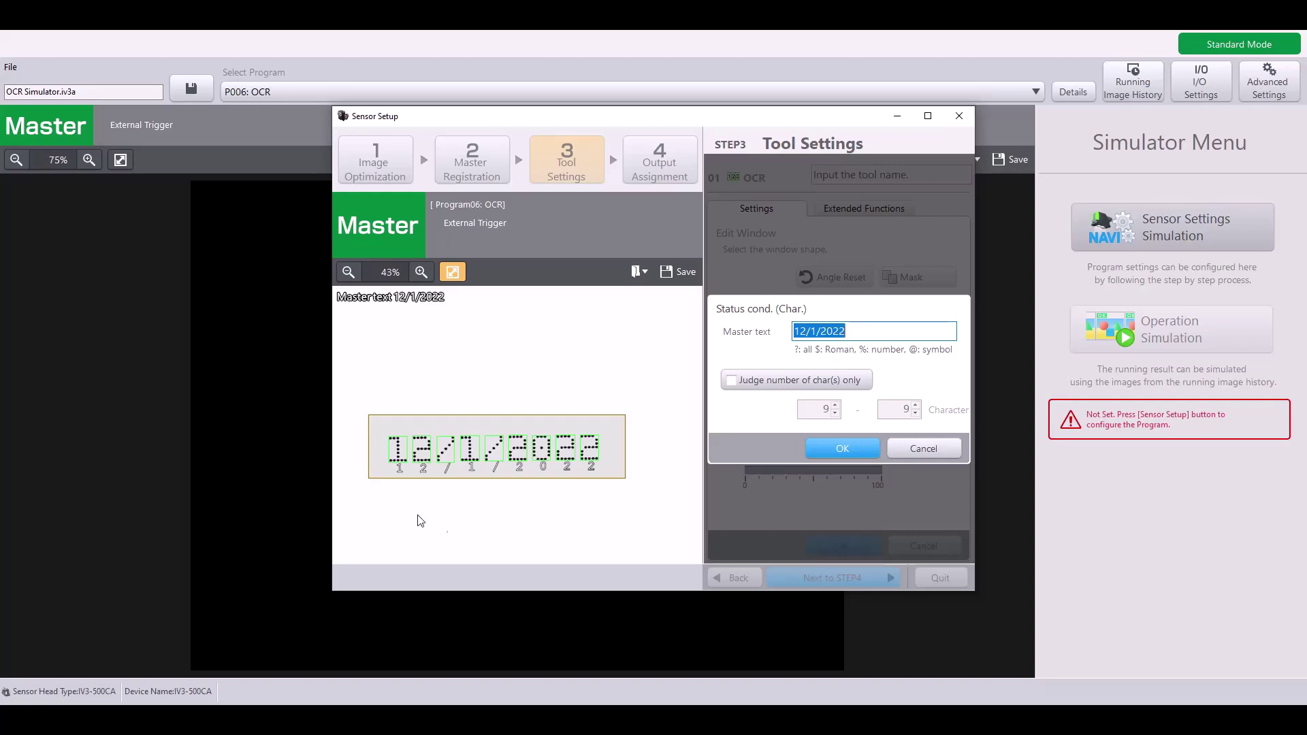
pyautogui.click(864, 331)
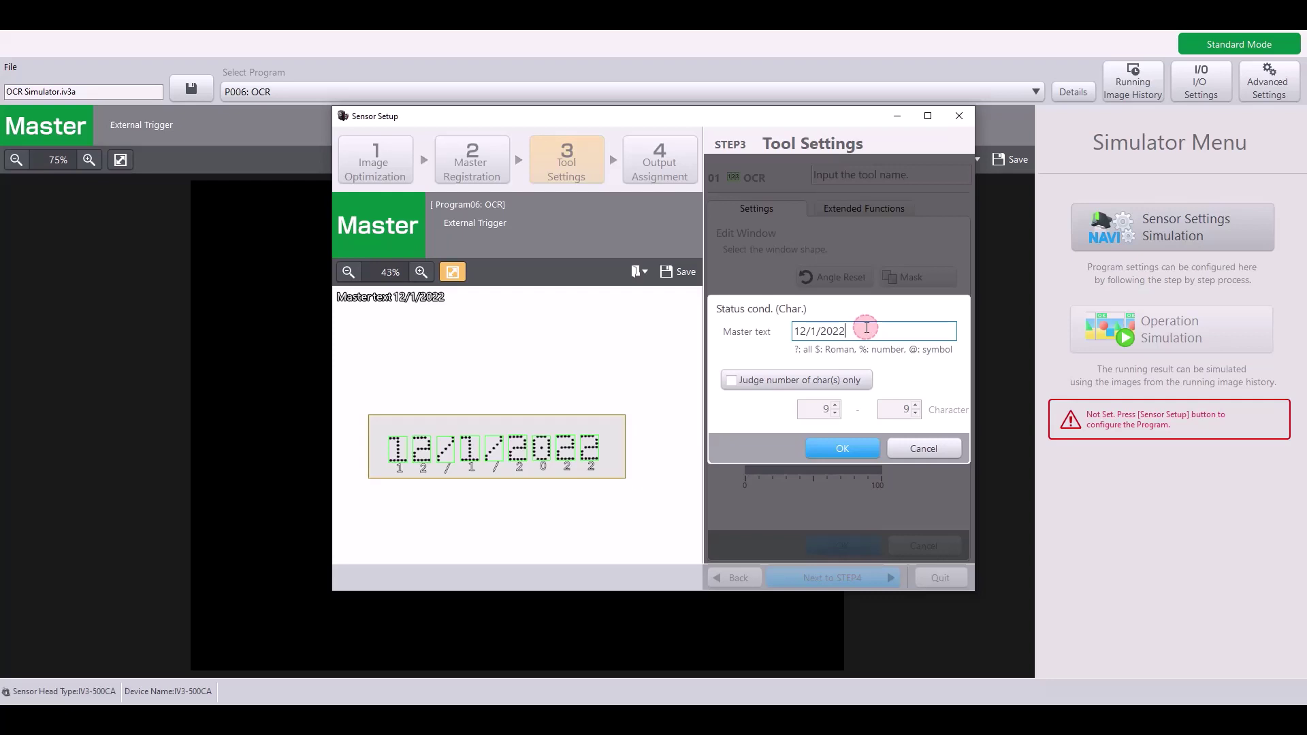
pyautogui.press('BackSpace')
pyautogui.write('3')
pyautogui.press('BackSpace')
pyautogui.write('2')
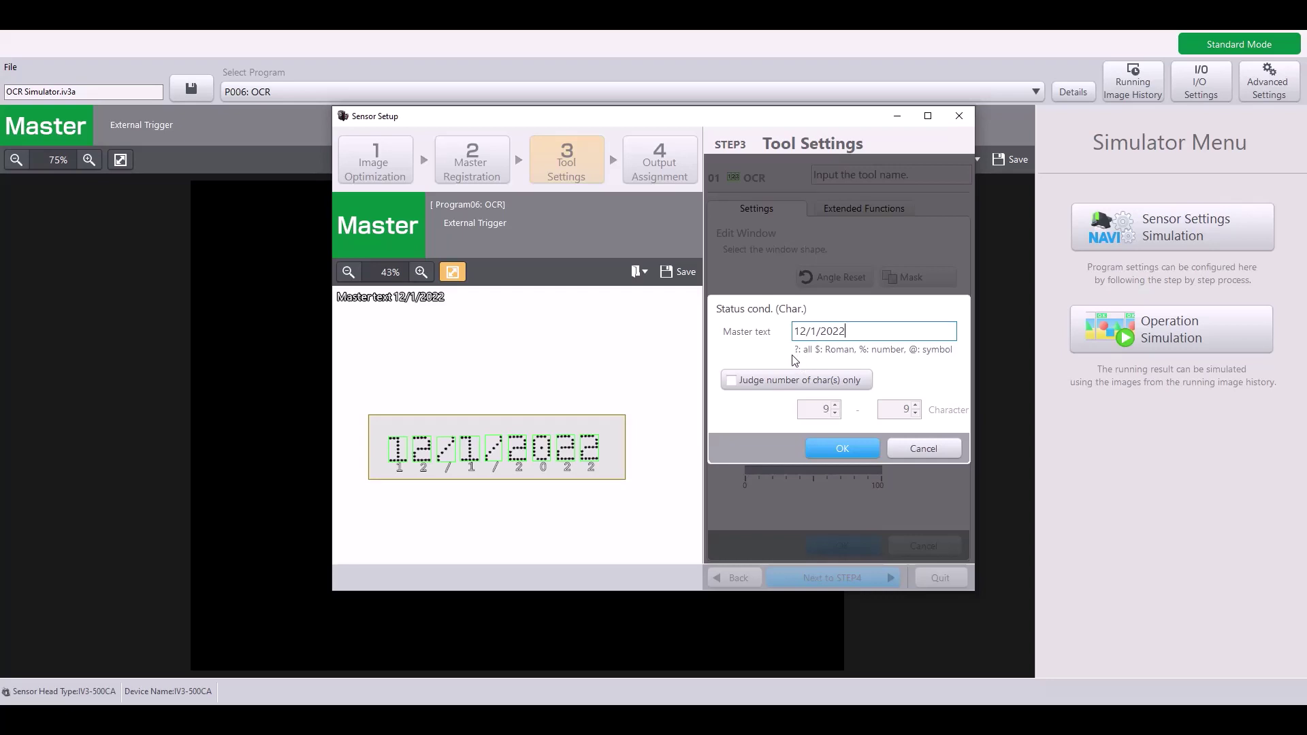
# Step: Replace the day digit with a ? wildcard (12/?/2022), then restore 12/1/2022
pyautogui.click(818, 331)
pyautogui.press('BackSpace')
pyautogui.write('?')
pyautogui.press('BackSpace')
pyautogui.write('1')
pyautogui.click(864, 332)
# Step: Try character-count-only judging with a 0 minimum, then revert to master-text judging and confirm
pyautogui.click(855, 332)
pyautogui.click(736, 385)
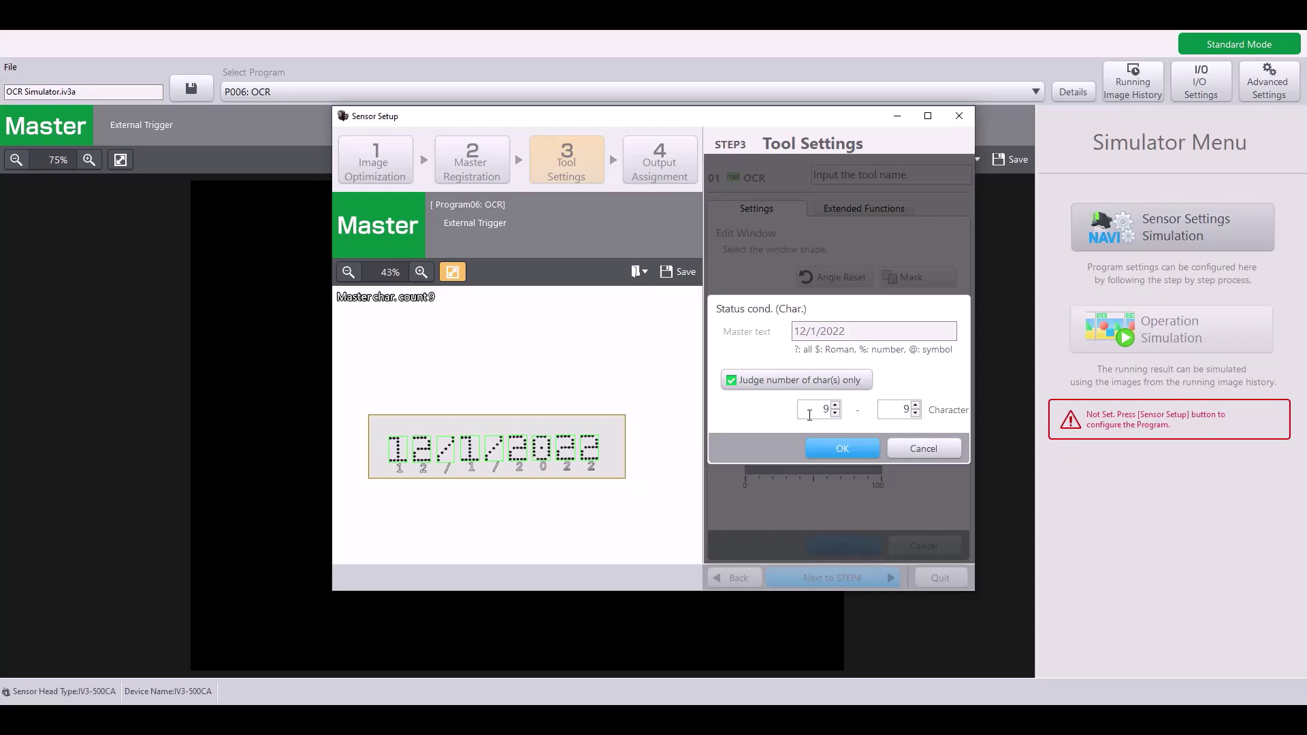
pyautogui.click(765, 381)
pyautogui.click(771, 382)
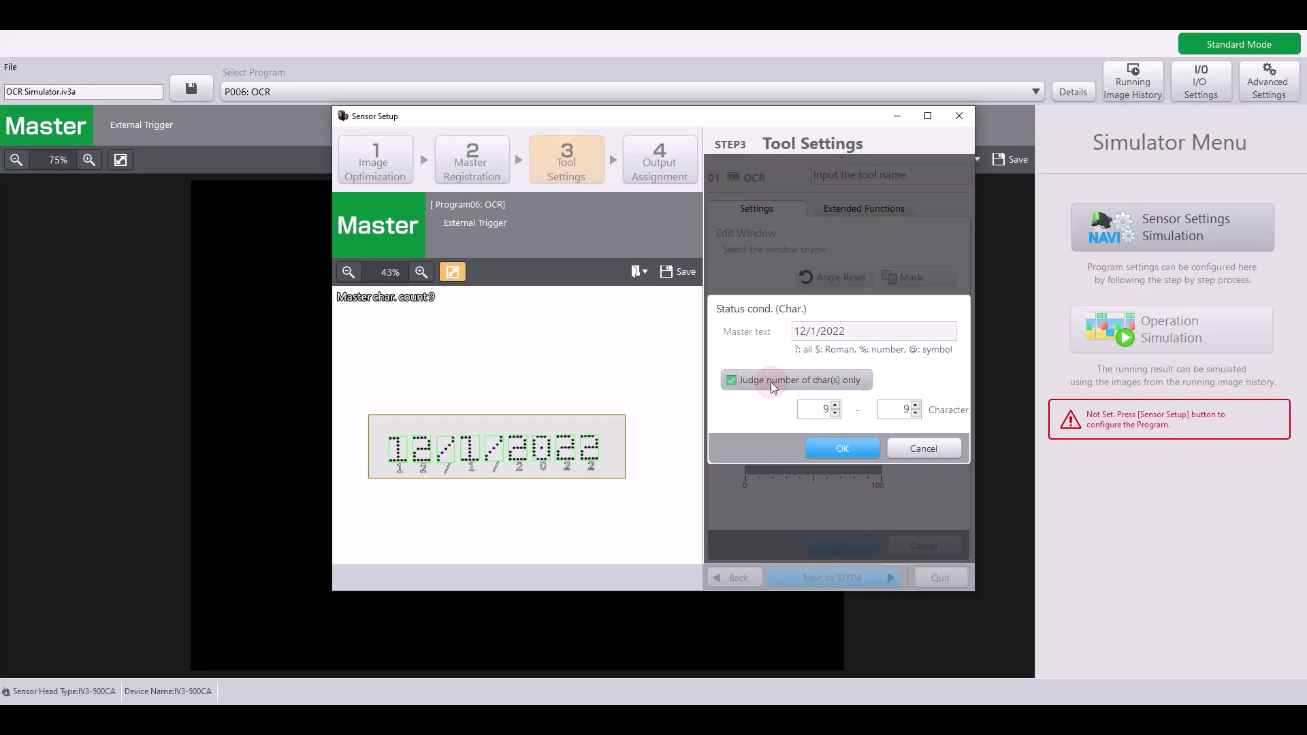
pyautogui.doubleClick(825, 409)
pyautogui.write('0')
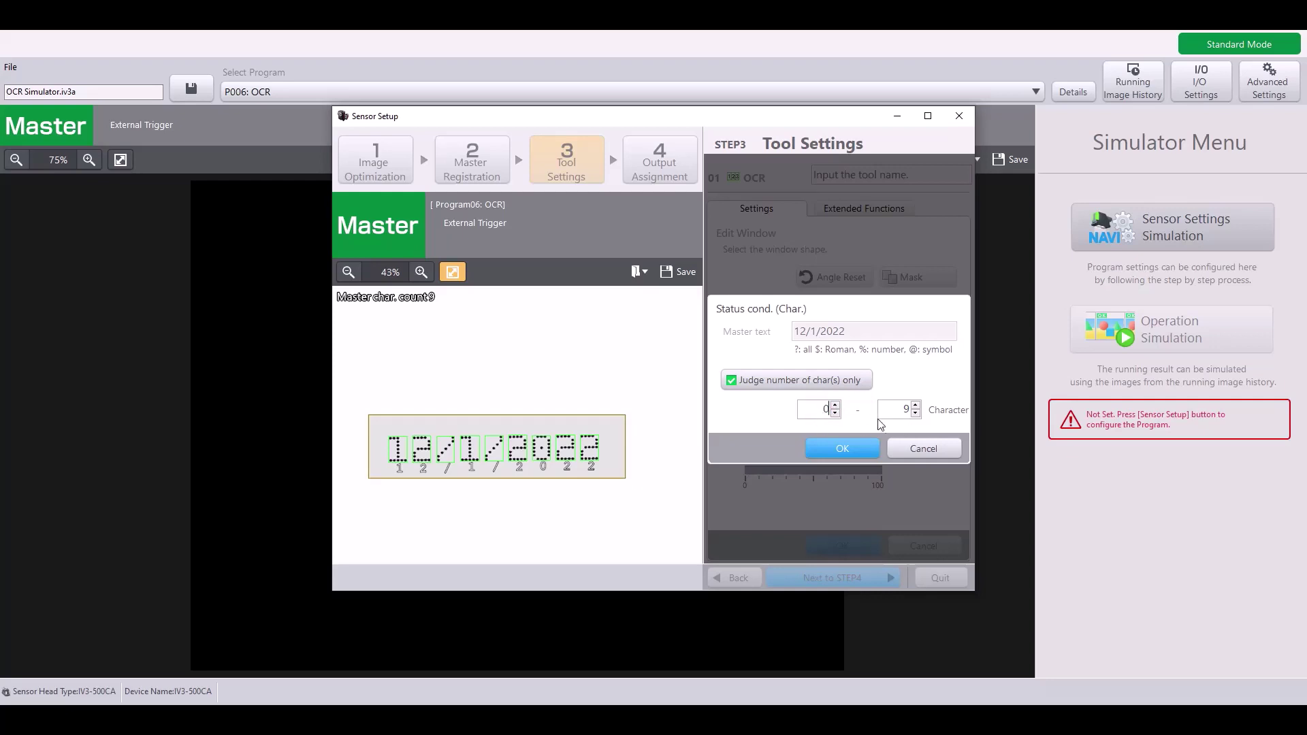
pyautogui.doubleClick(825, 409)
pyautogui.click(773, 380)
pyautogui.click(855, 447)
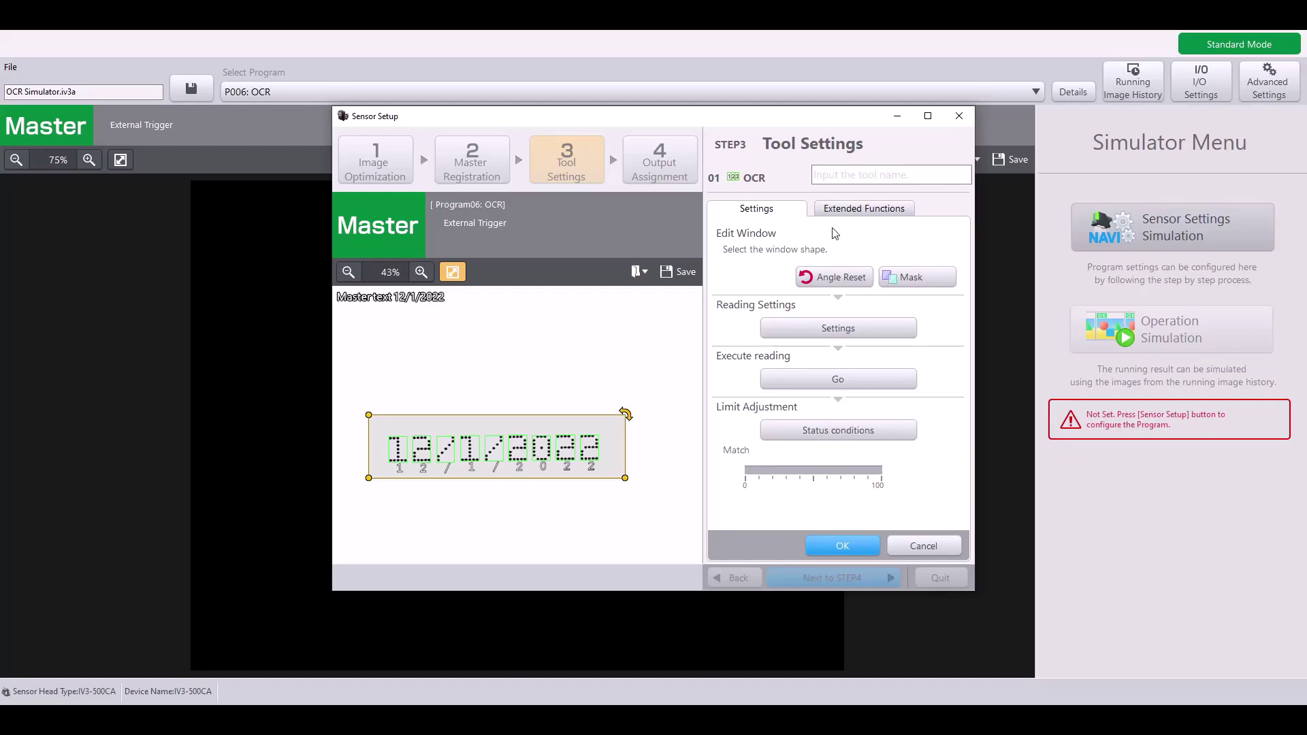
# Step: Enable Shade Contrast on the OCR tool's Extended Functions tab
pyautogui.click(865, 213)
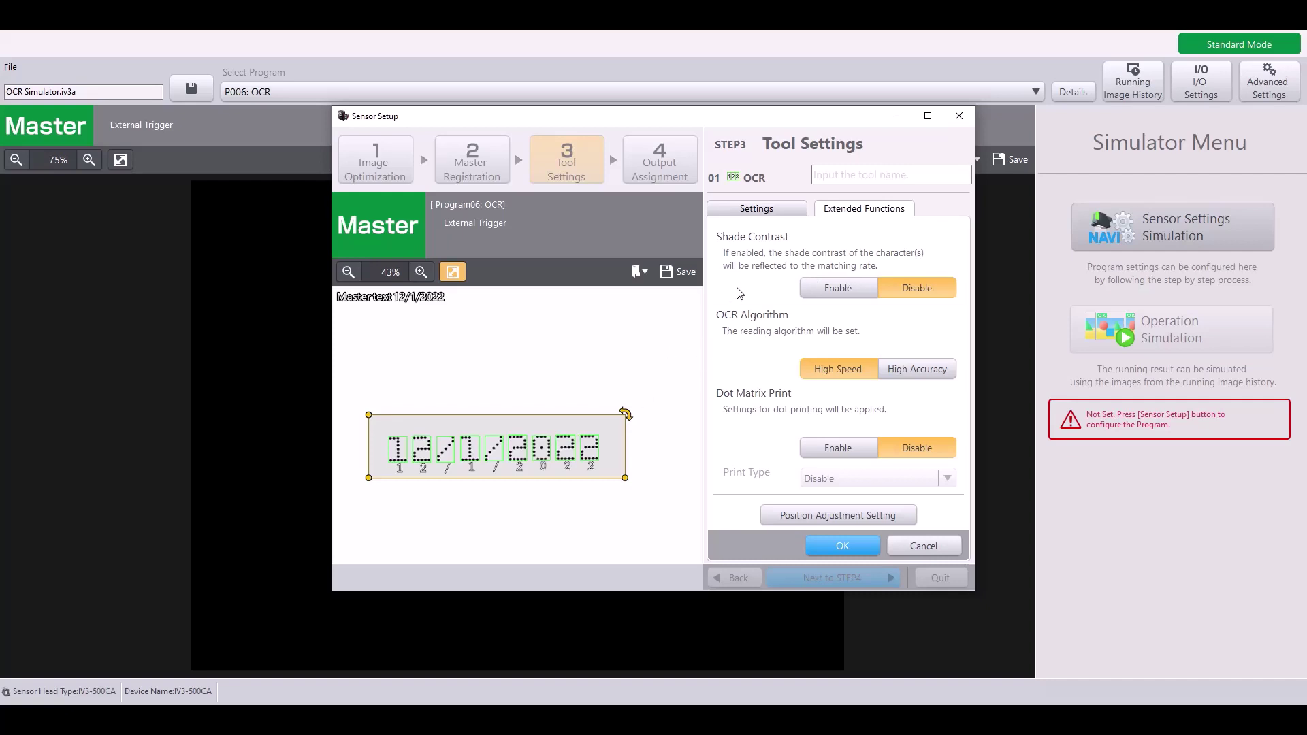
pyautogui.click(811, 289)
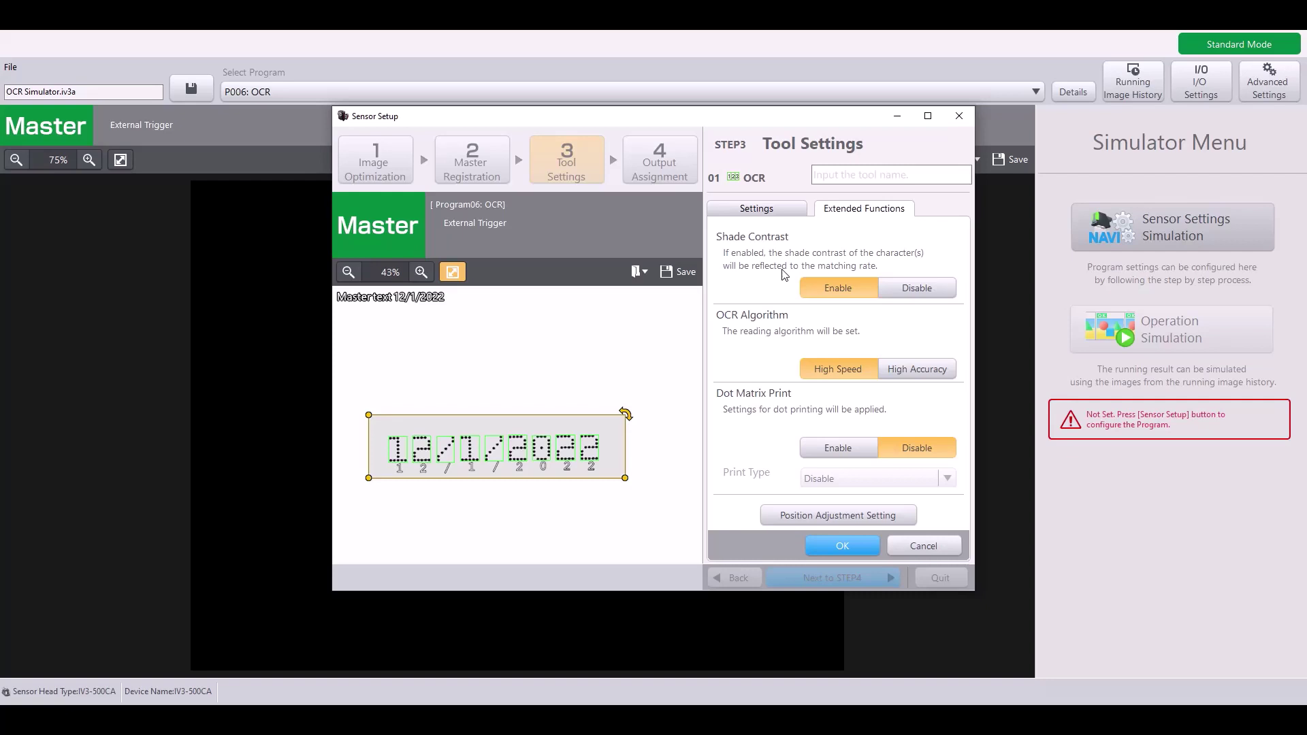
# Step: Disable Shade Contrast and keep the OCR Algorithm at High Speed after trying High Accuracy
pyautogui.click(902, 280)
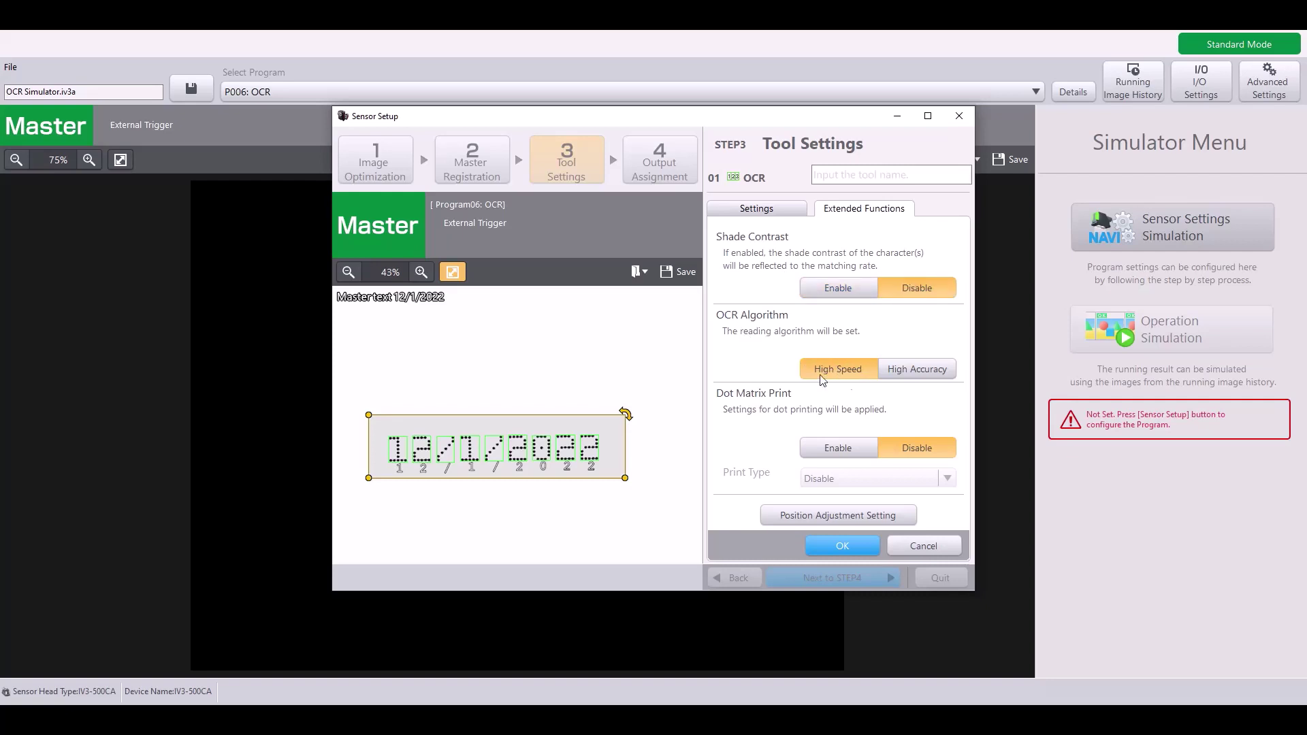
pyautogui.click(921, 368)
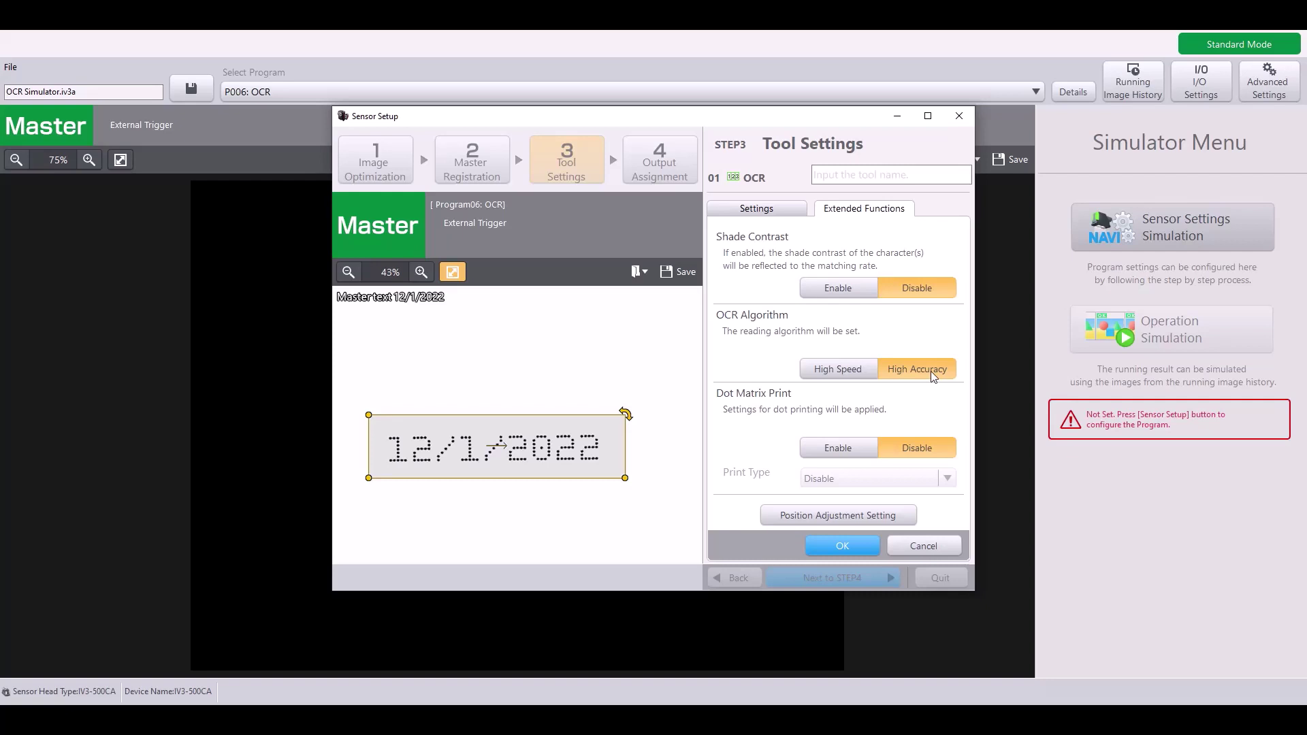
pyautogui.click(854, 368)
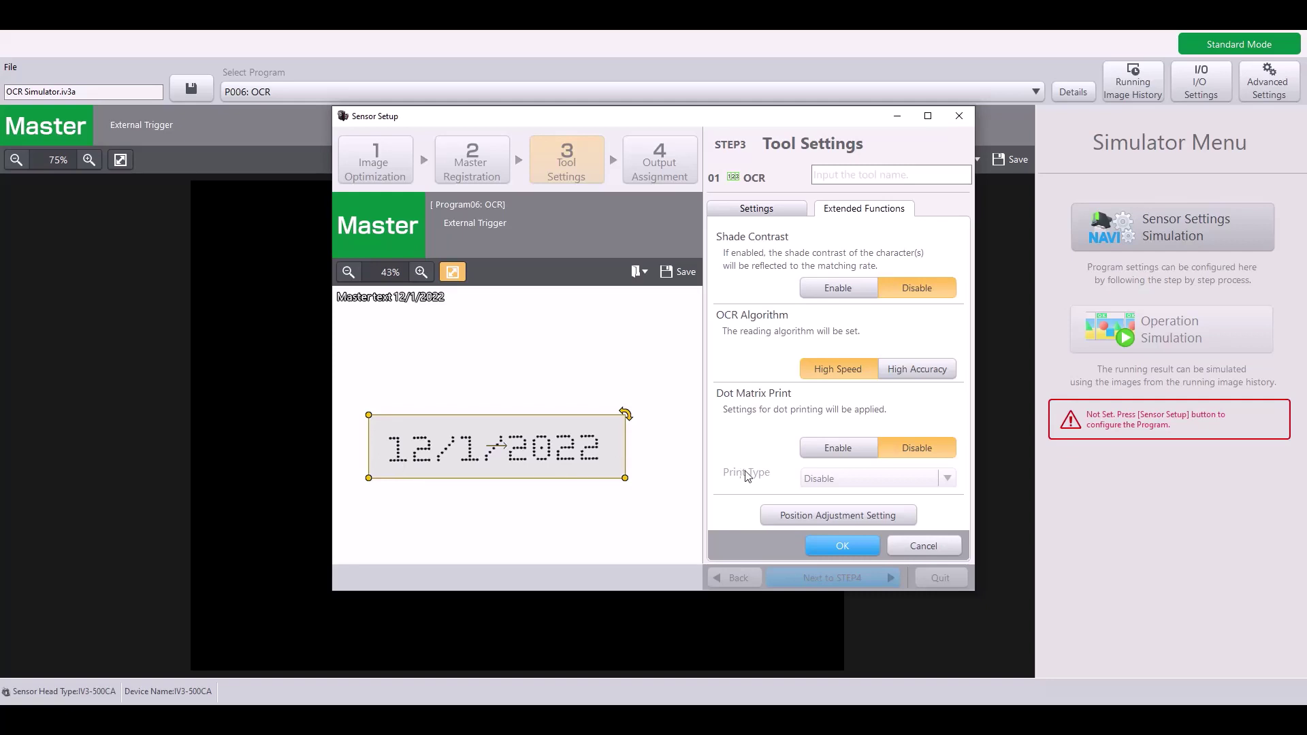
# Step: Enable Dot Matrix Print with Print Type Black Dot Printing: Normal, after briefly trying Coarse
pyautogui.click(842, 461)
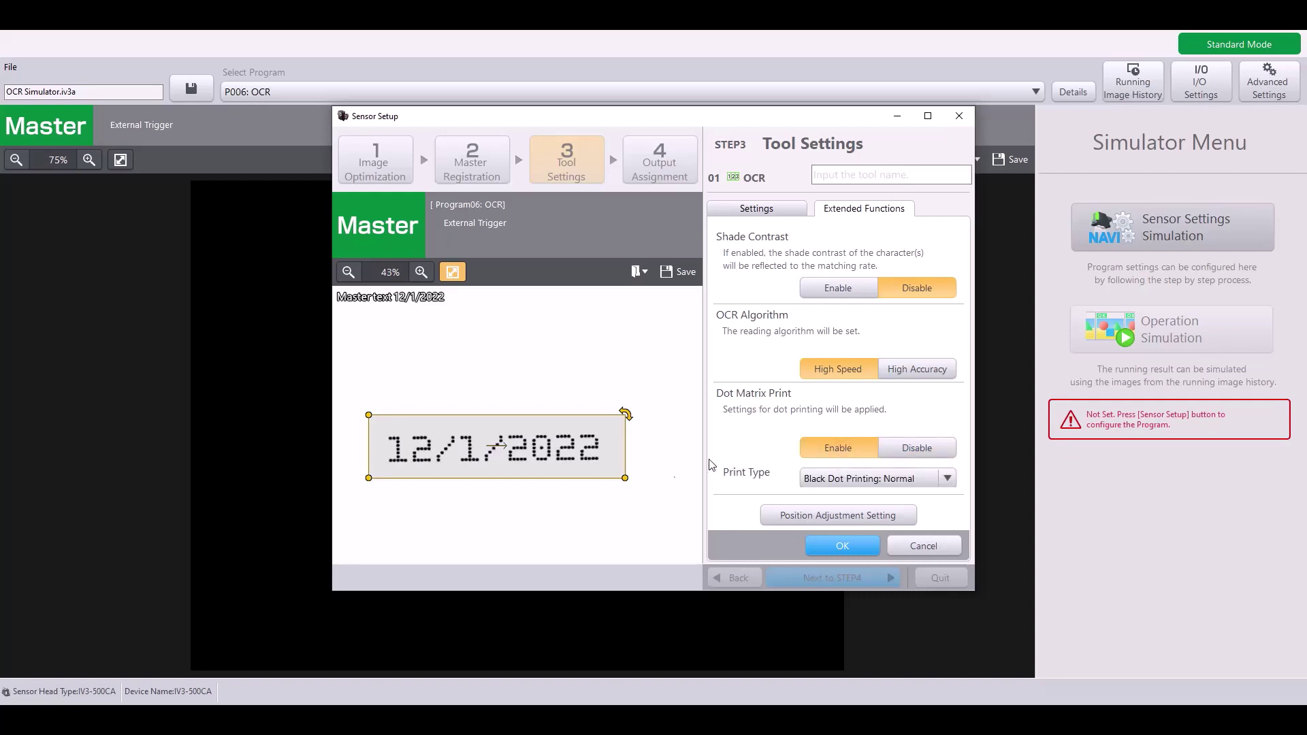
pyautogui.click(914, 454)
pyautogui.click(840, 449)
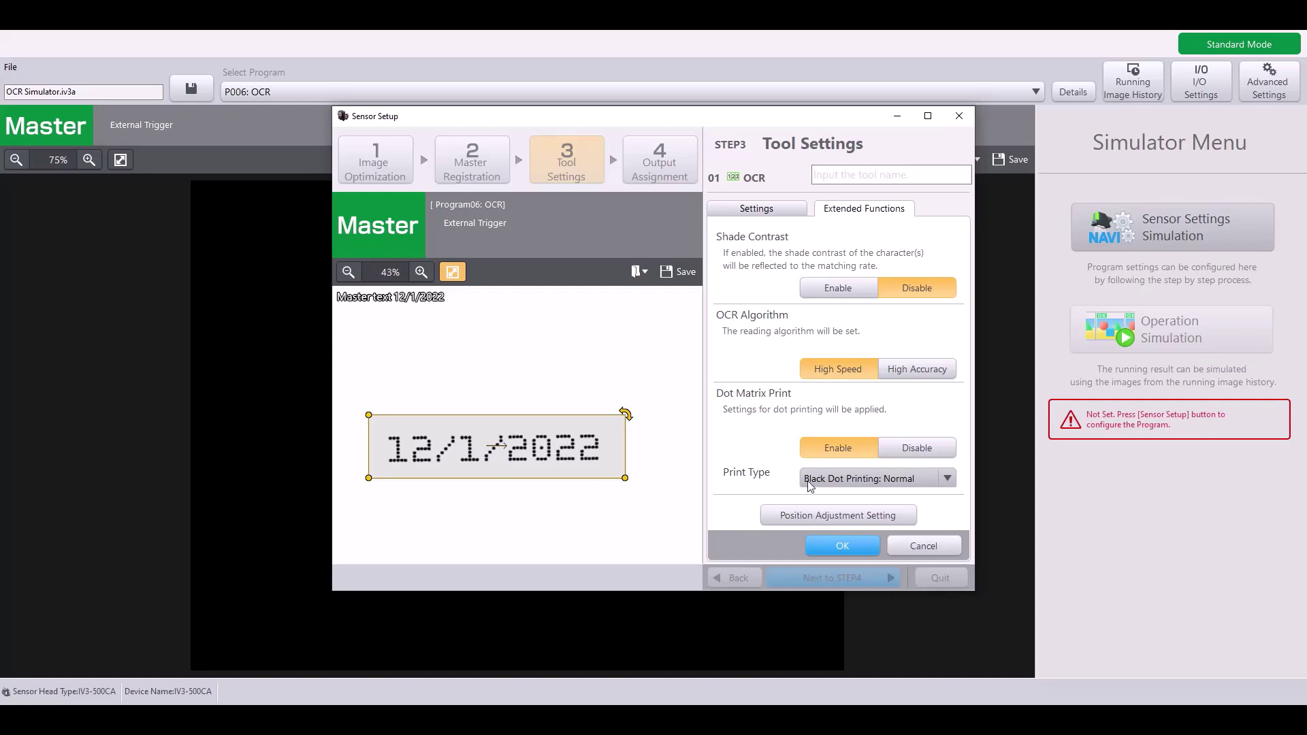
pyautogui.click(851, 481)
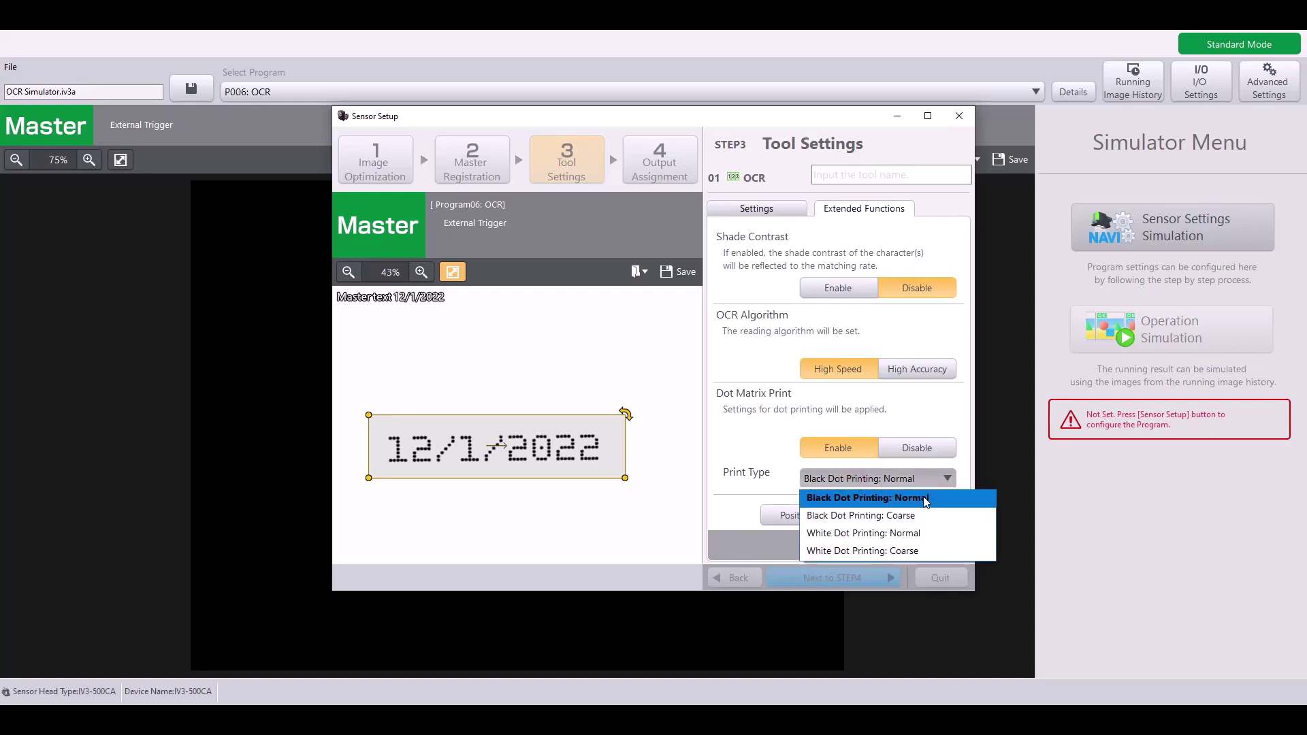
pyautogui.click(923, 517)
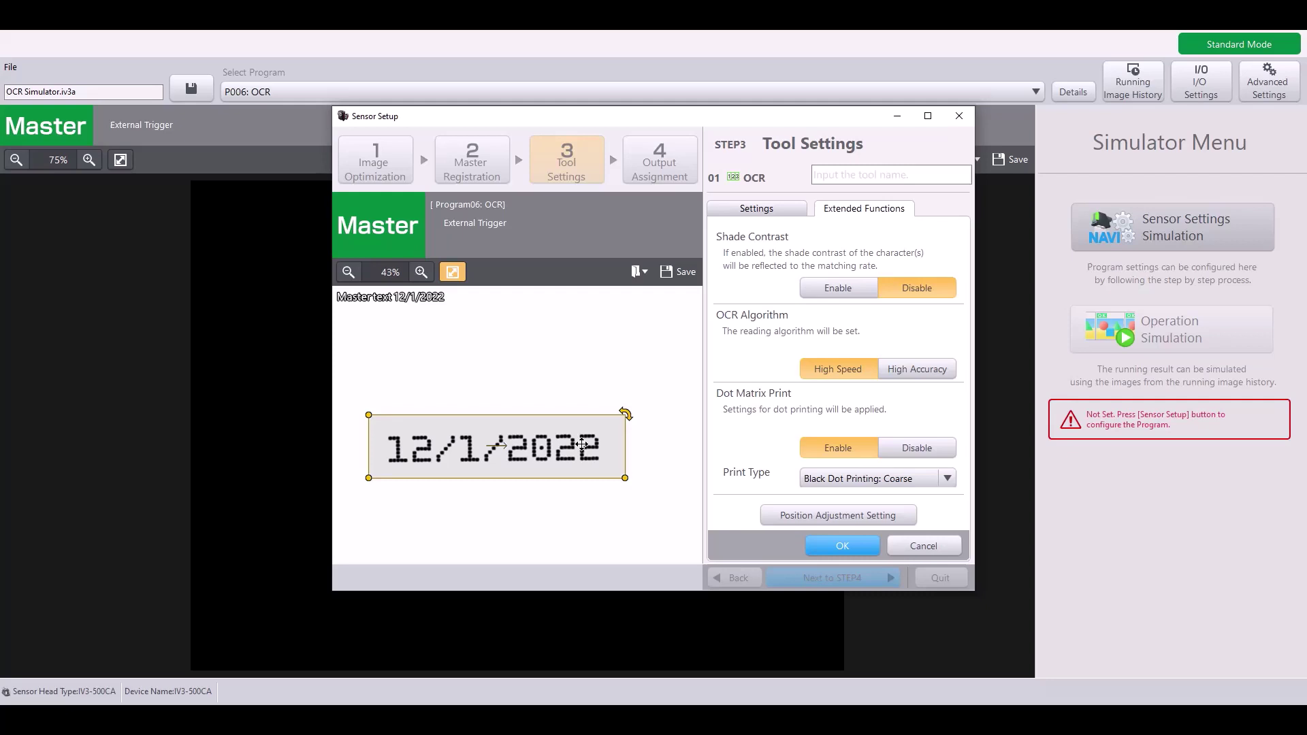
pyautogui.click(810, 479)
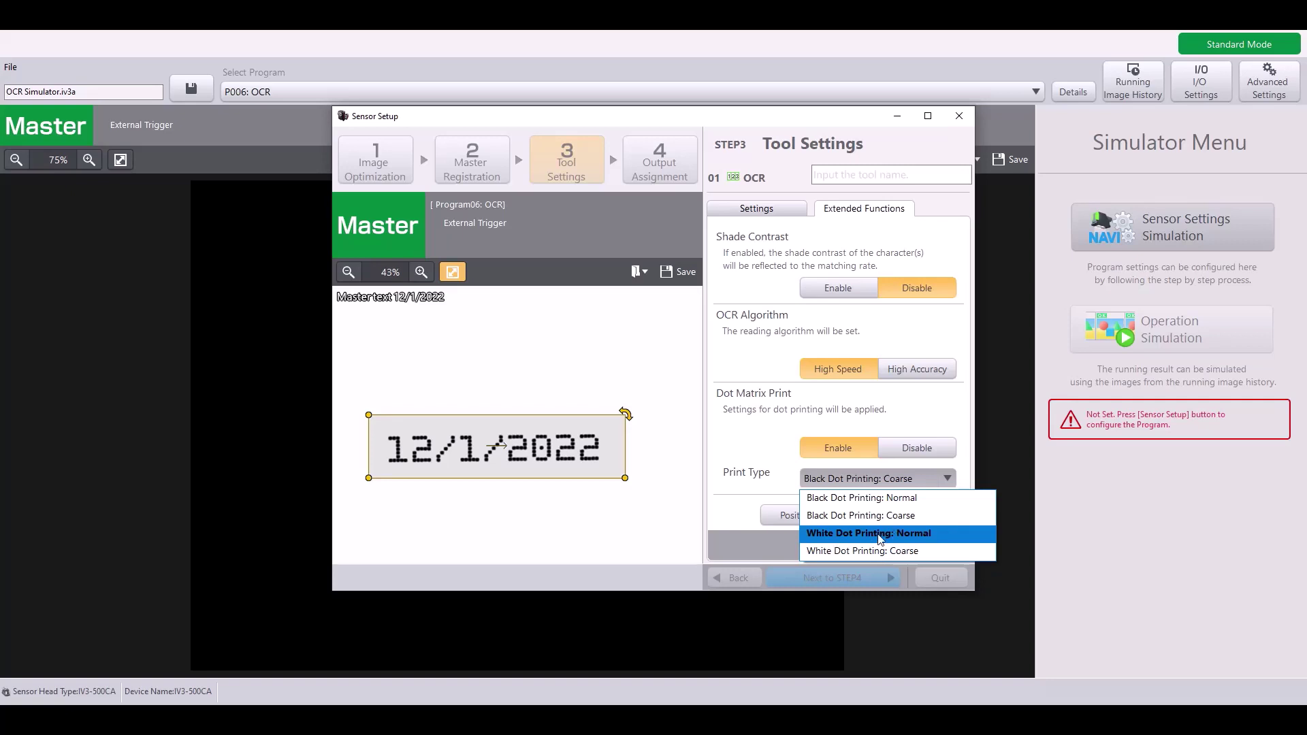
pyautogui.click(884, 499)
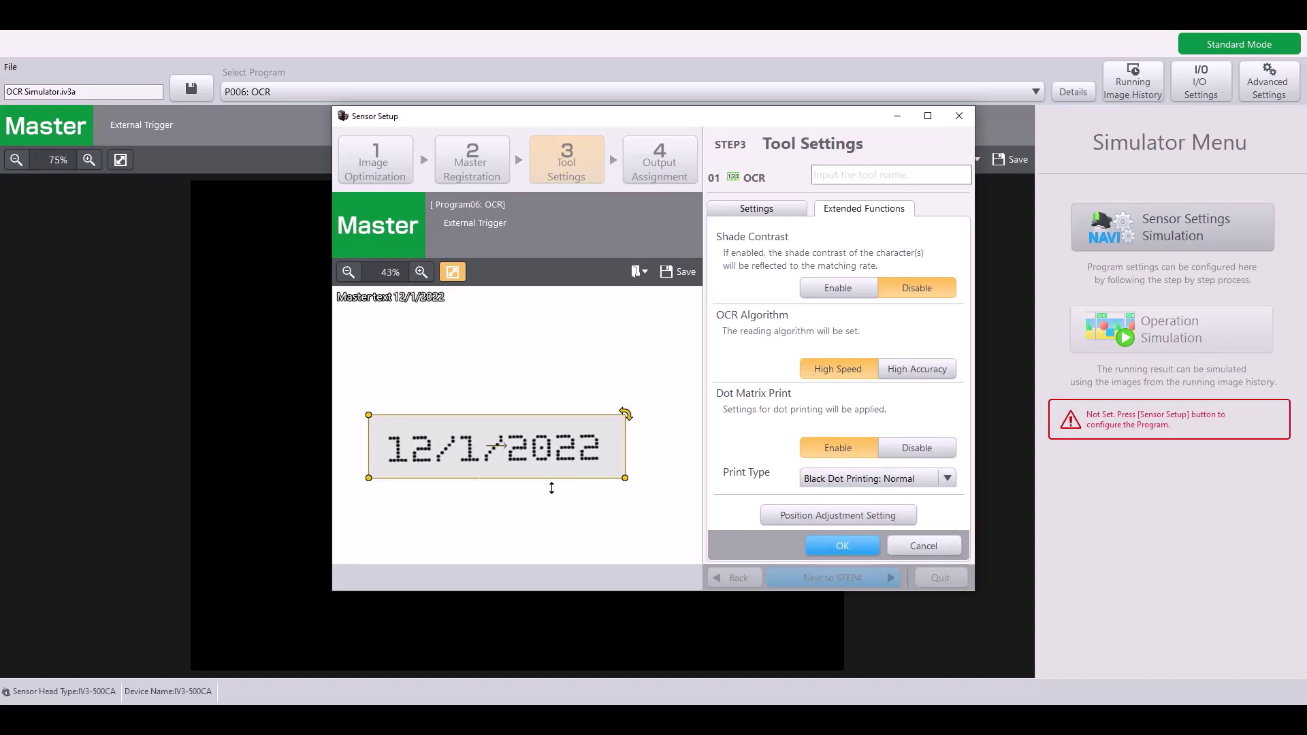
# Step: Confirm the OCR tool, re-read with the changed conditions, and save program P006 on completion
pyautogui.click(833, 542)
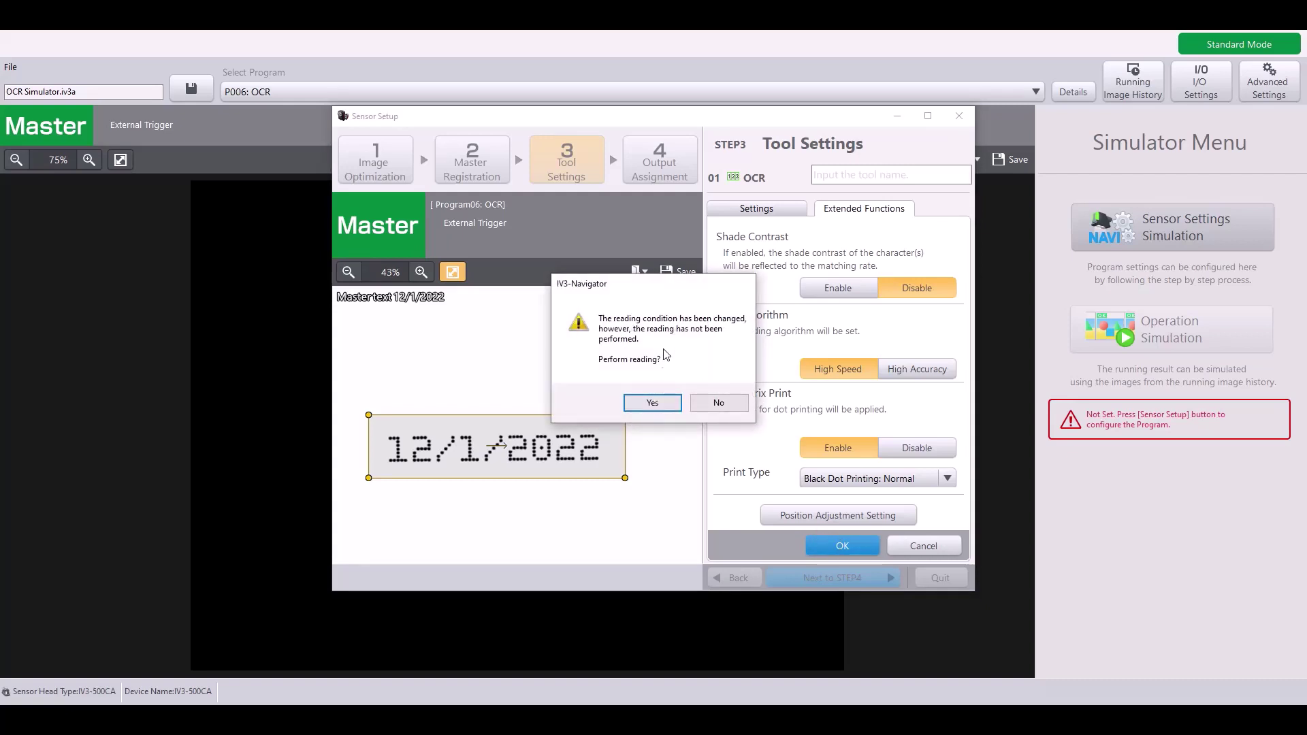
pyautogui.click(645, 405)
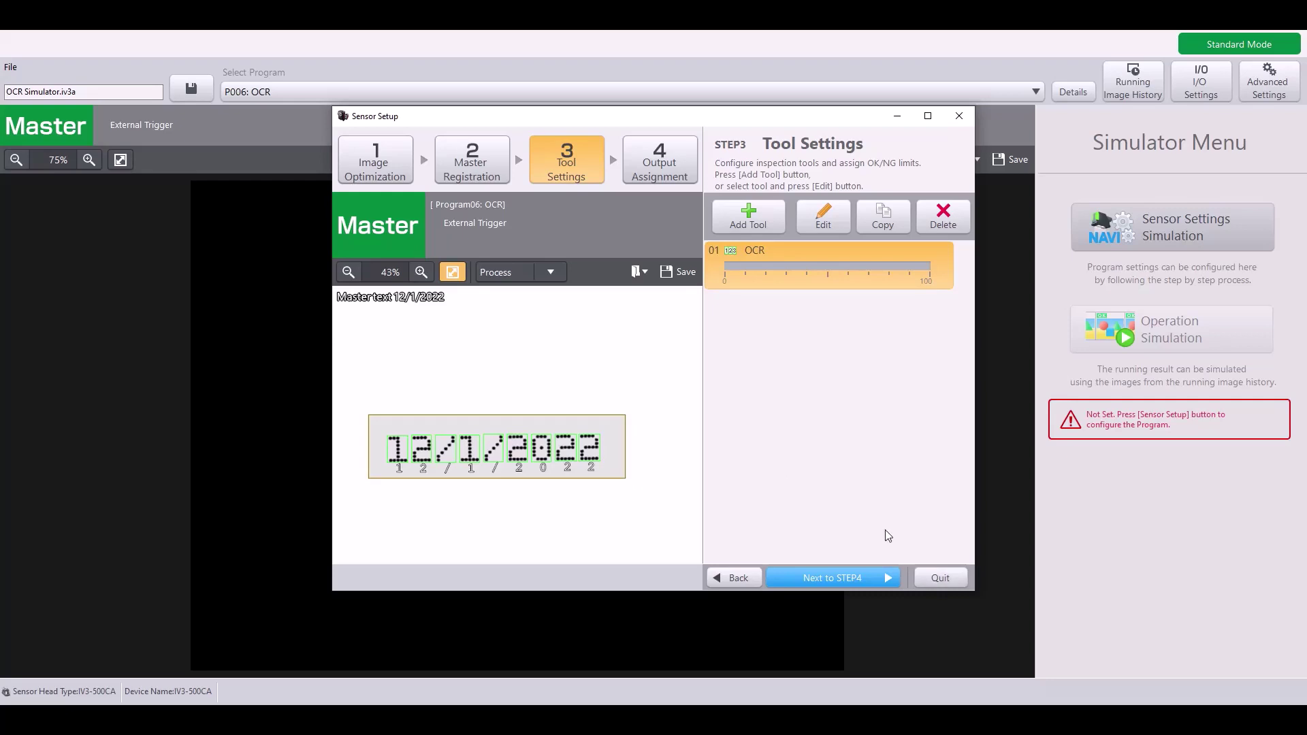
pyautogui.click(851, 579)
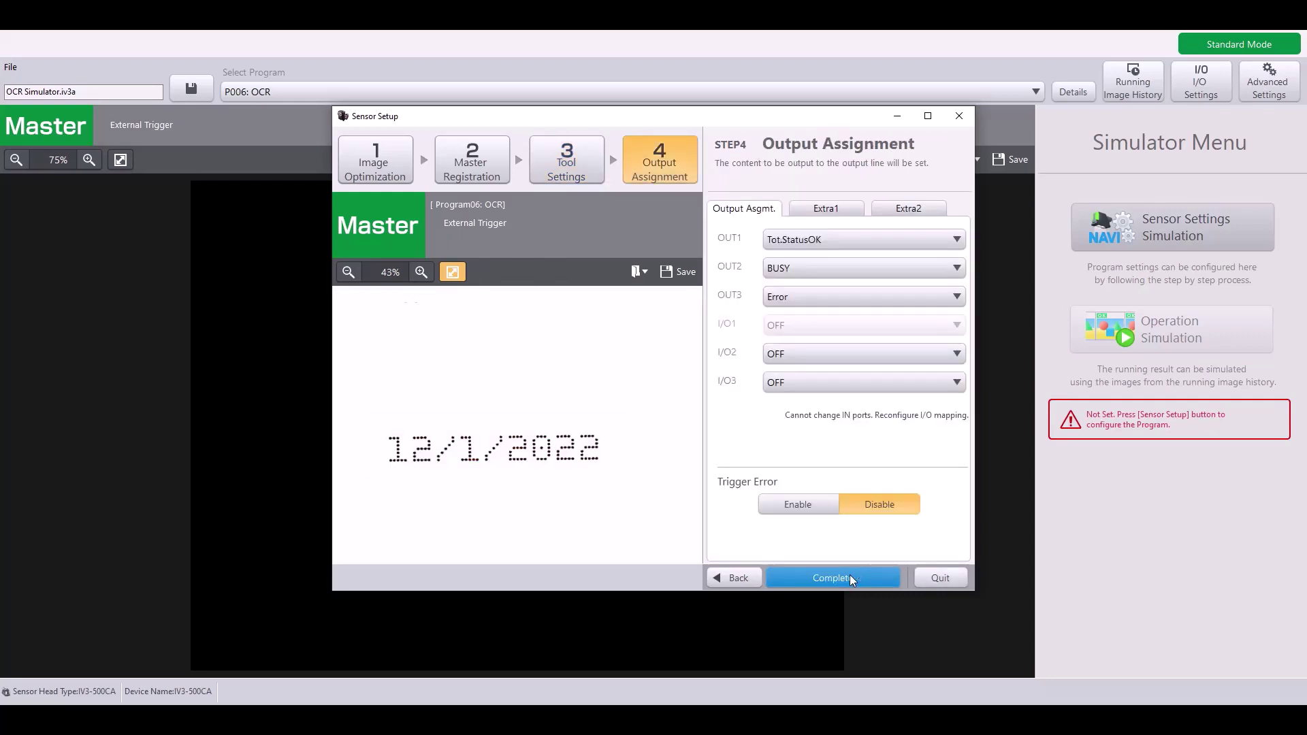
pyautogui.click(850, 577)
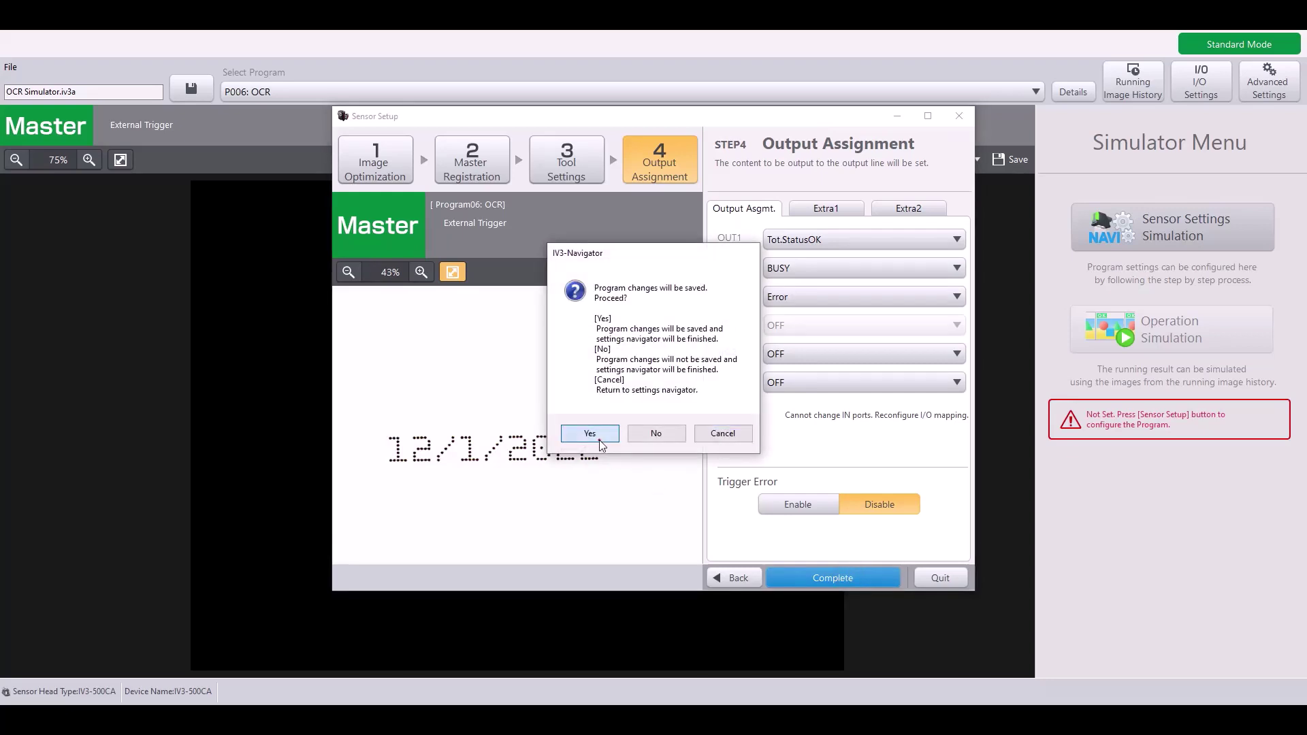
pyautogui.click(599, 440)
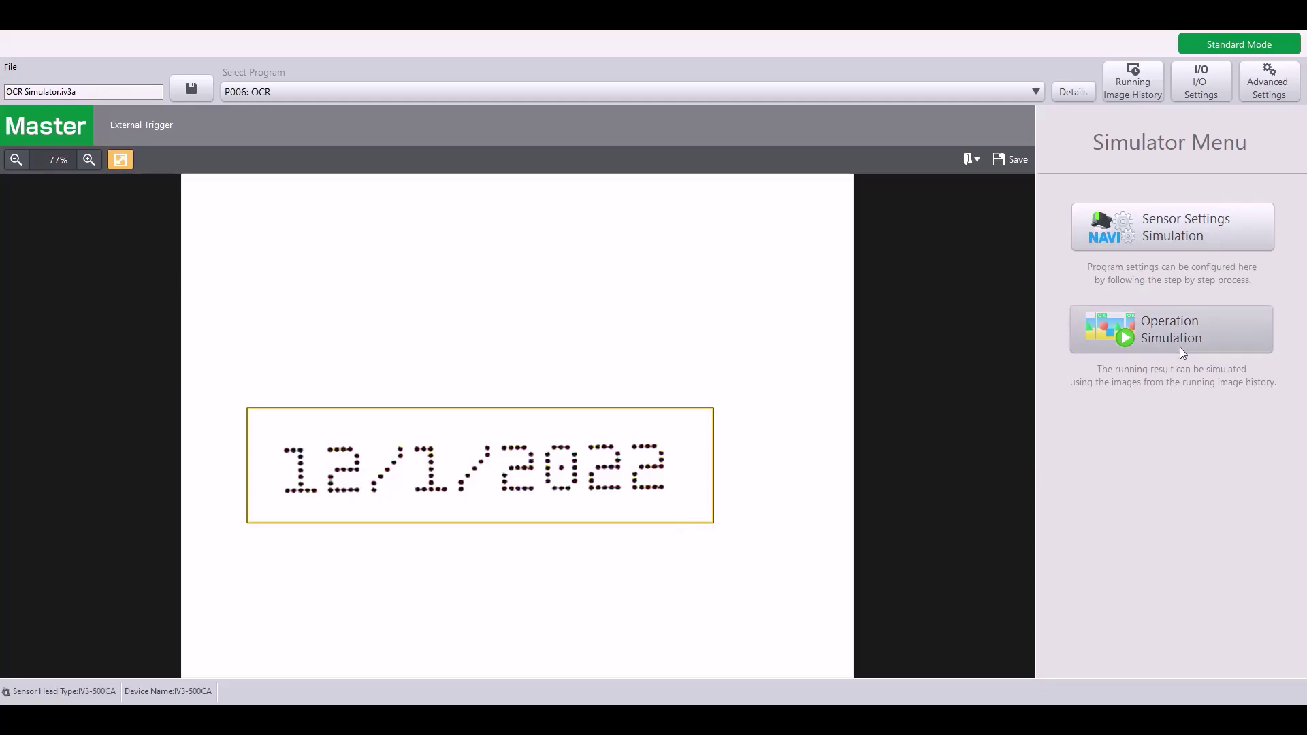
# Step: Start Operation Simulation and judge the first two history images
pyautogui.click(1222, 334)
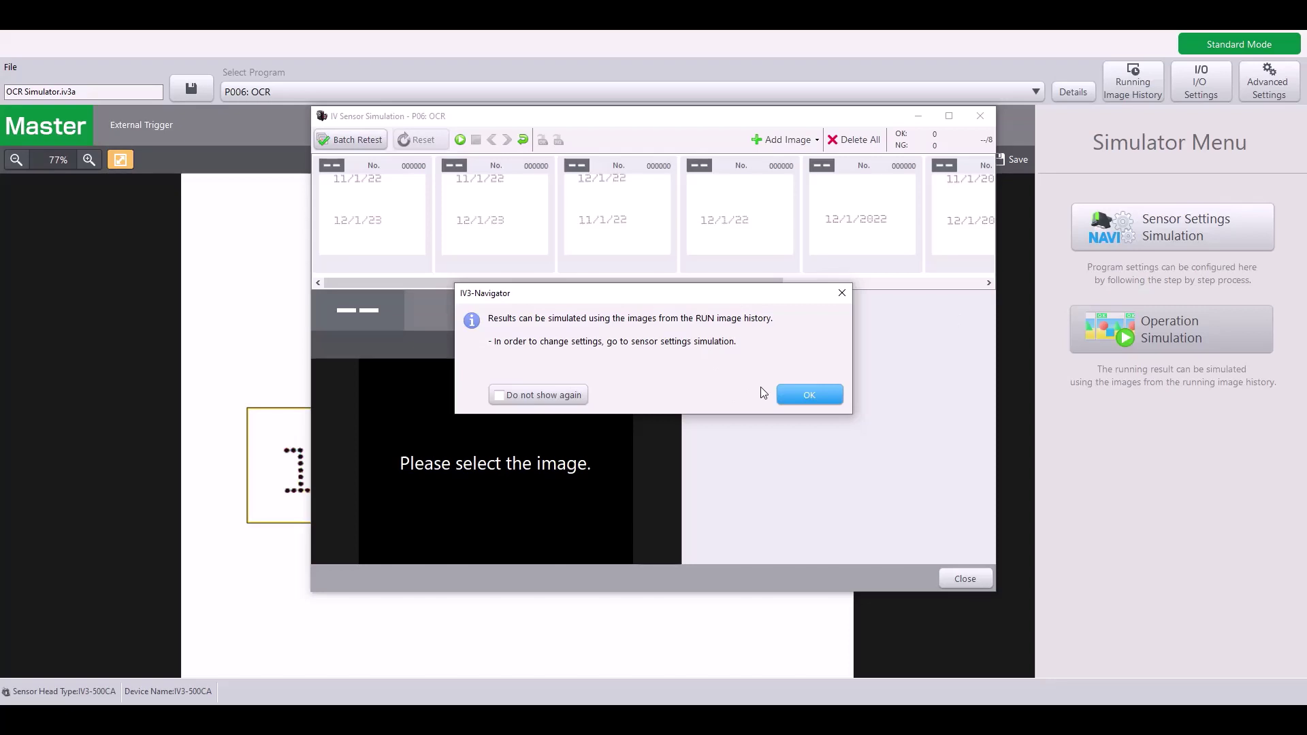
pyautogui.click(787, 397)
pyautogui.moveTo(680, 281); pyautogui.dragTo(525, 333)
pyautogui.click(374, 221)
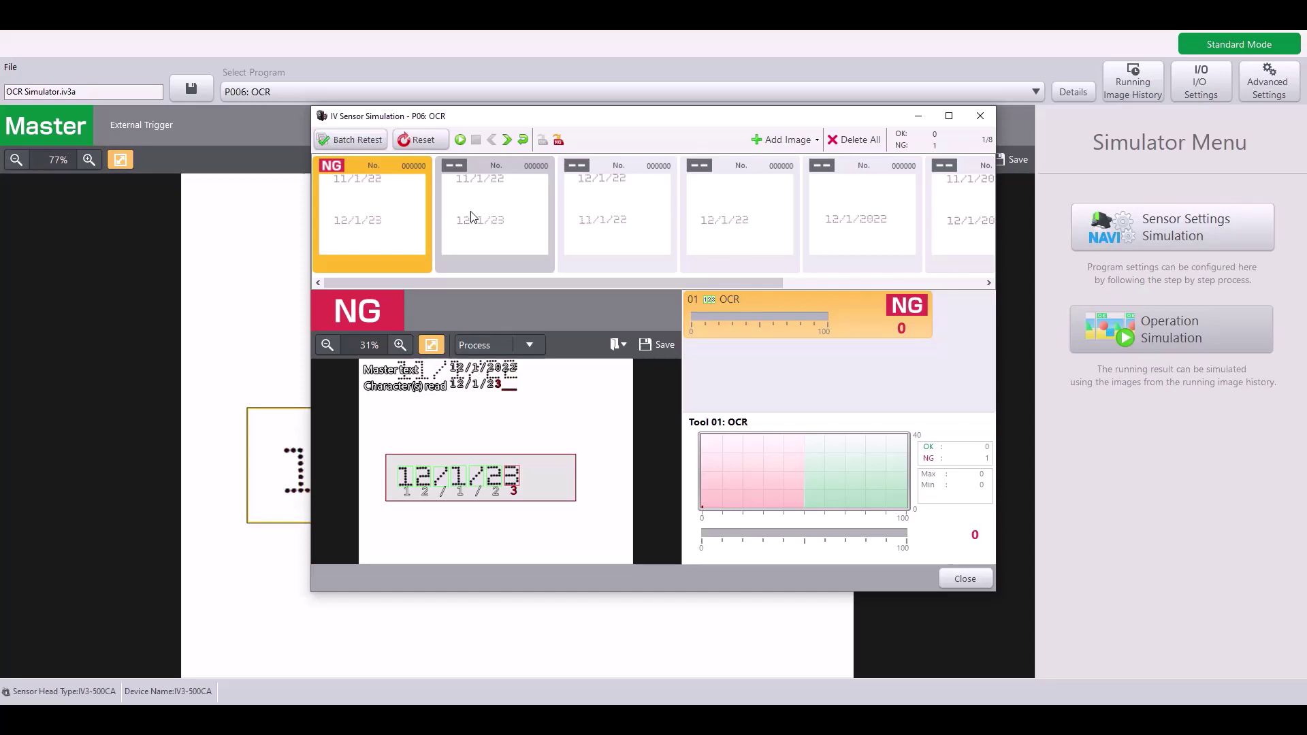
pyautogui.click(508, 256)
# Step: Step through the remaining history images, ending back on the OK 12/1/2022 image
pyautogui.press('Right')
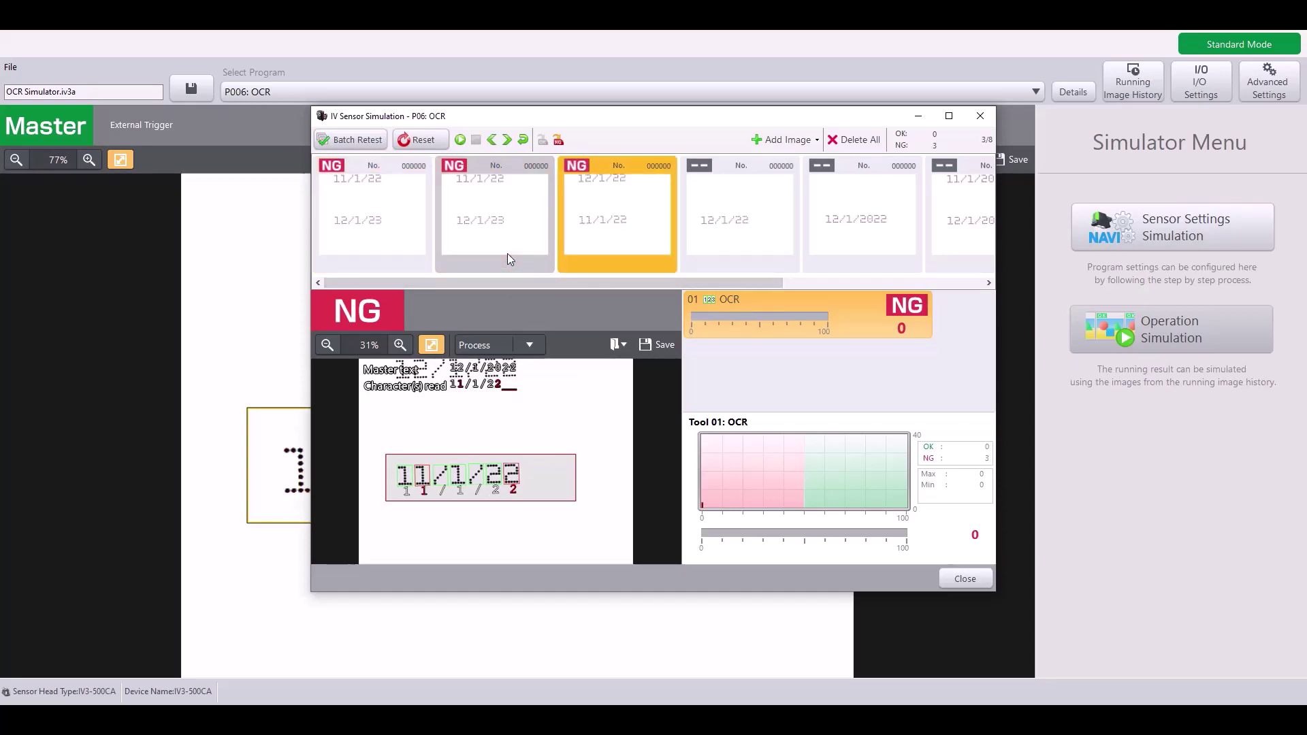
pyautogui.press('Right')
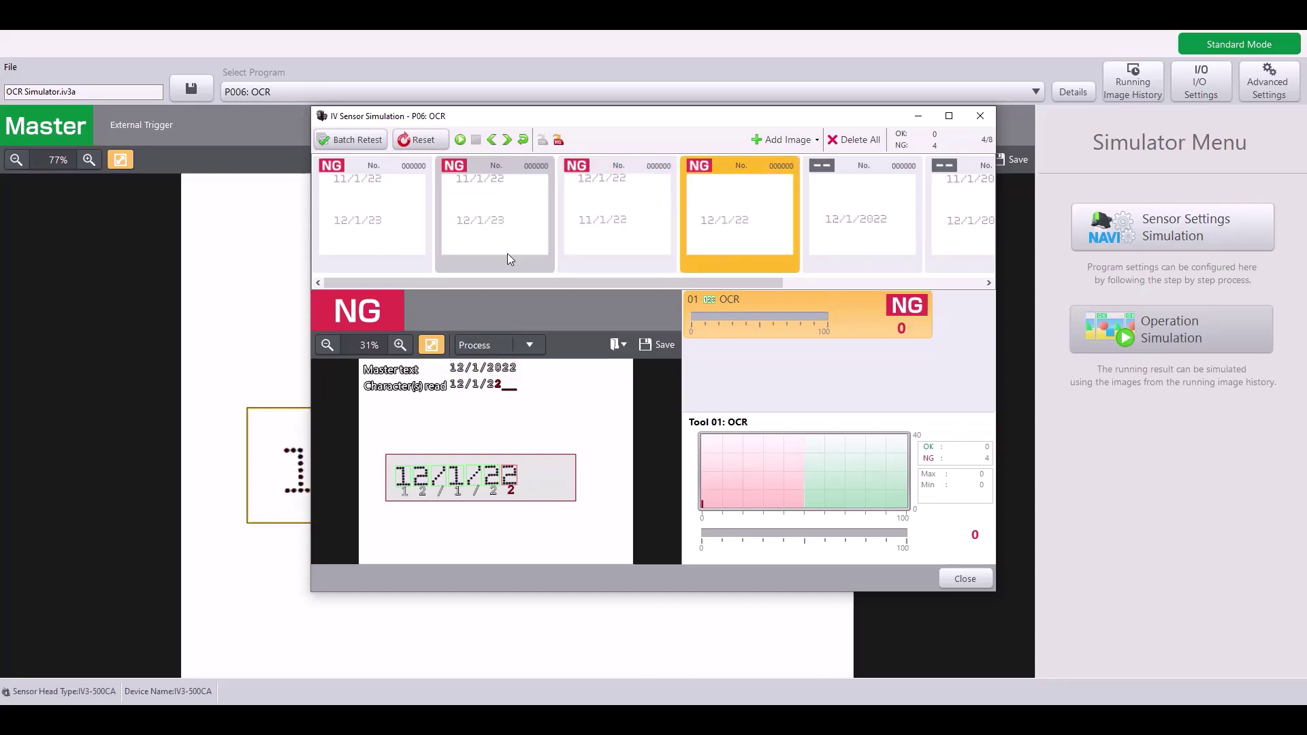
pyautogui.press('Right')
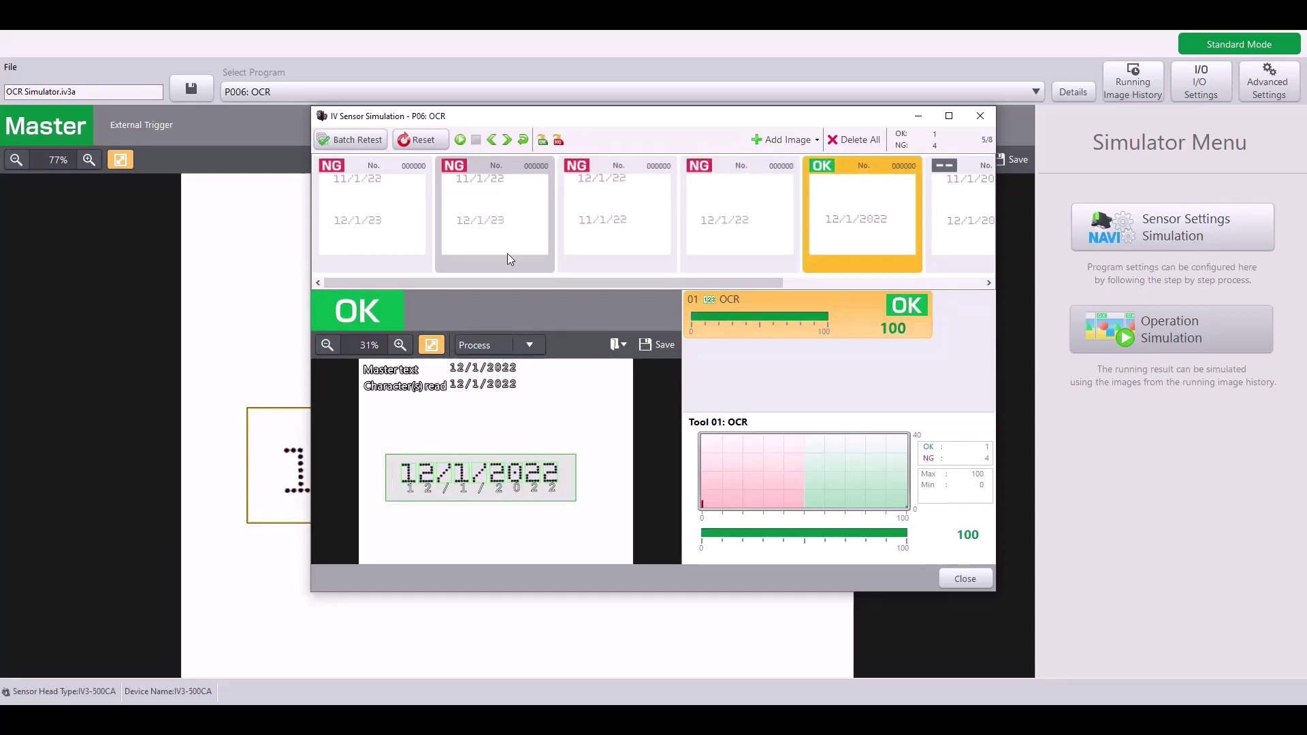
pyautogui.press('Right')
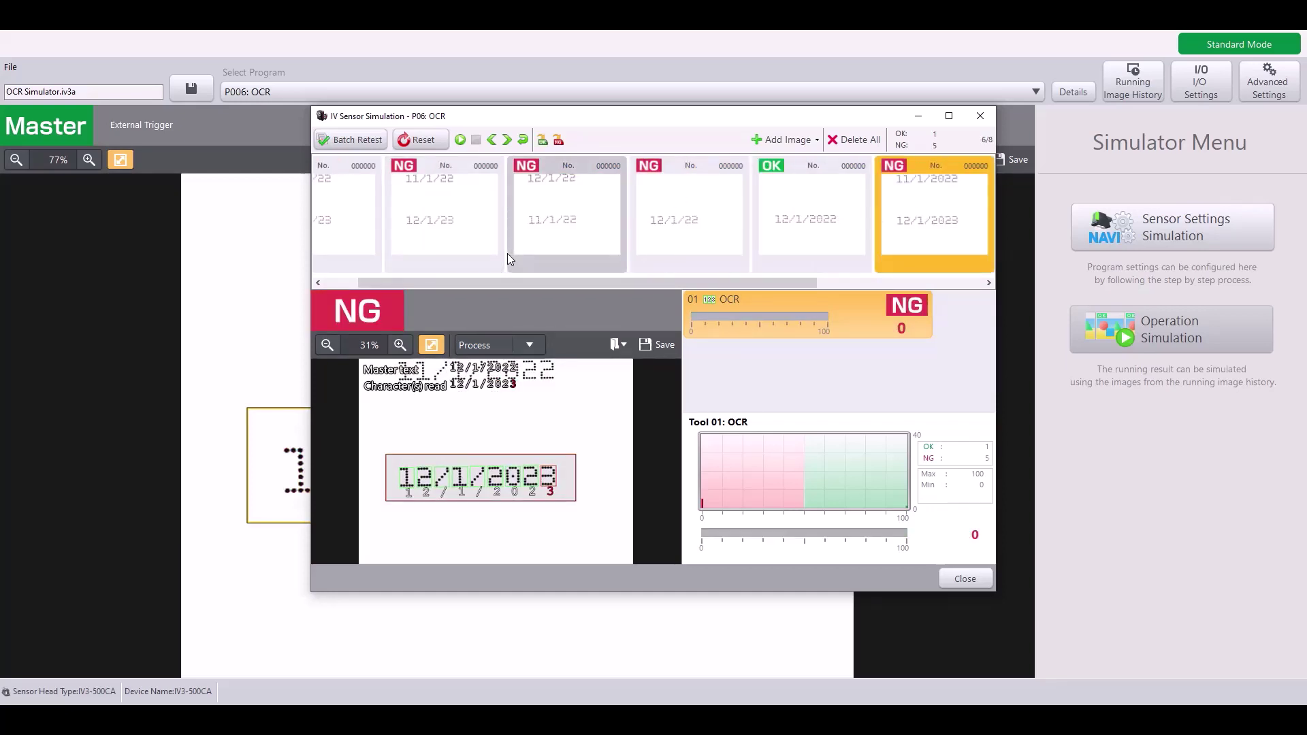
pyautogui.press('Left')
pyautogui.press('Right')
pyautogui.press('Right')
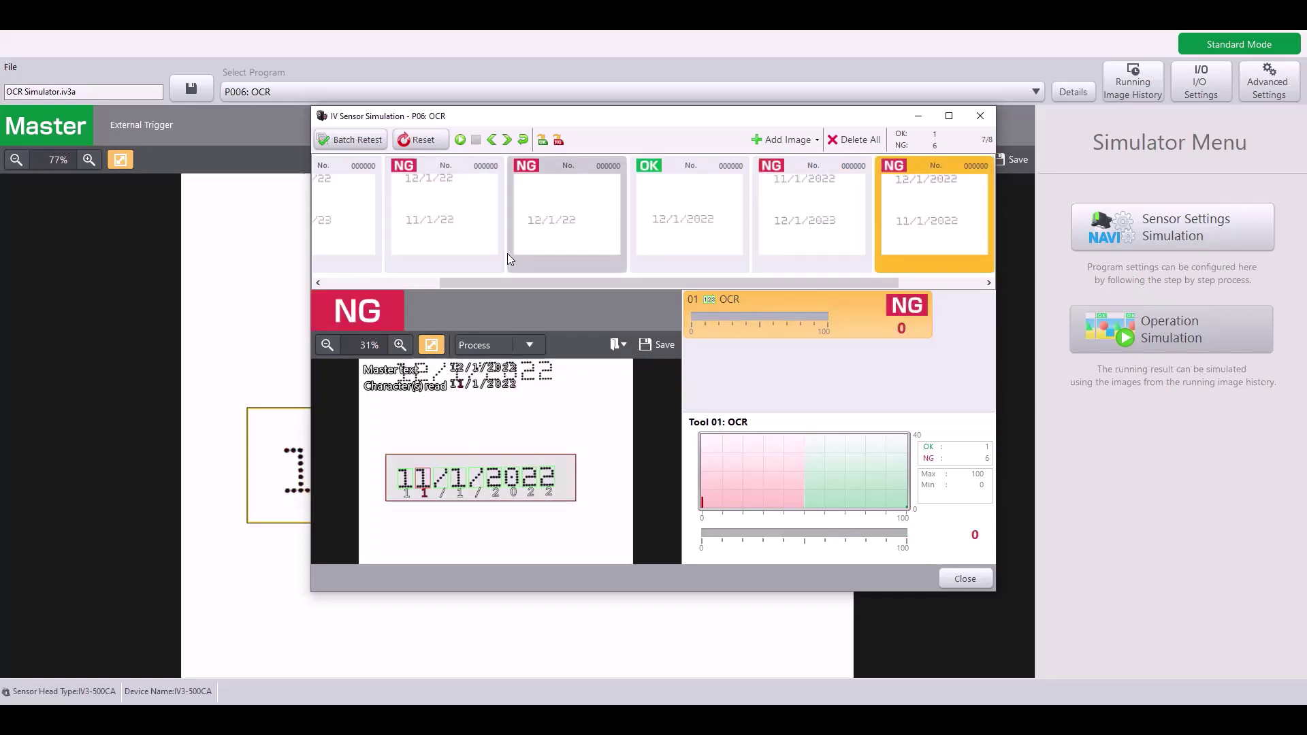
pyautogui.press('Right')
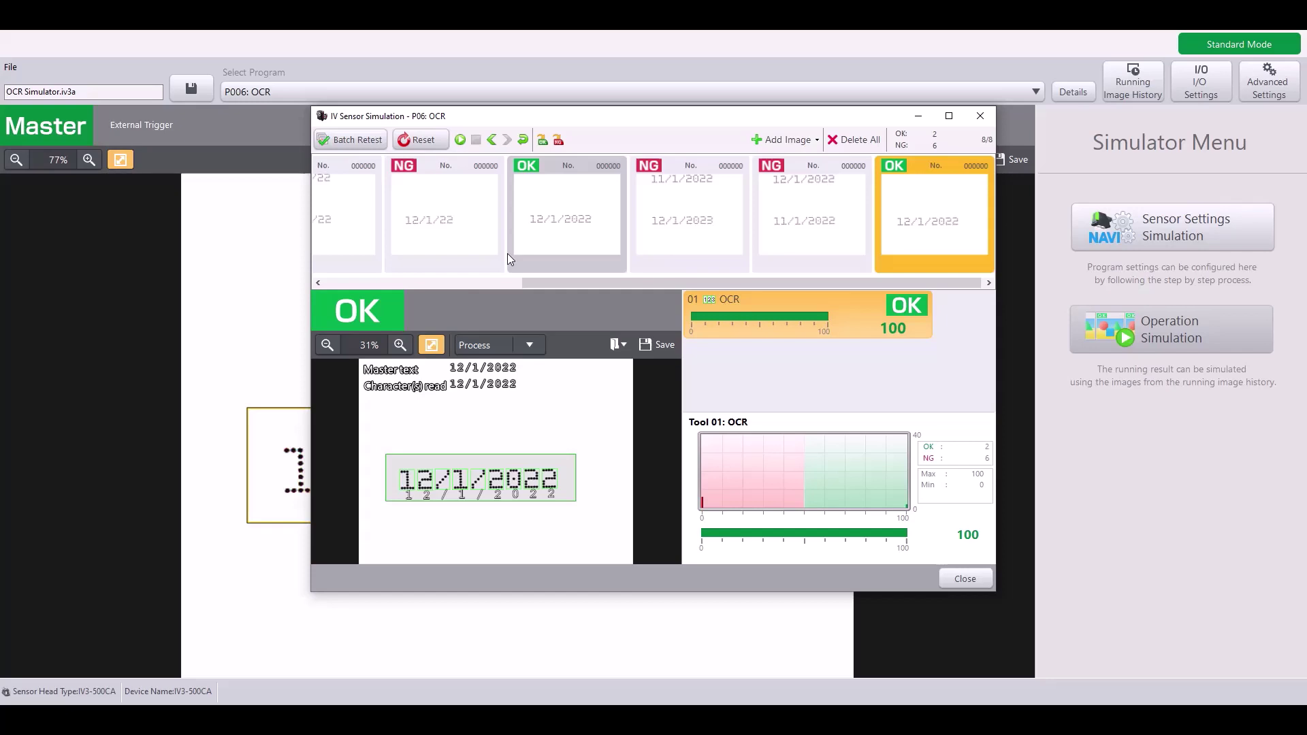
pyautogui.press('Left')
pyautogui.press('Left')
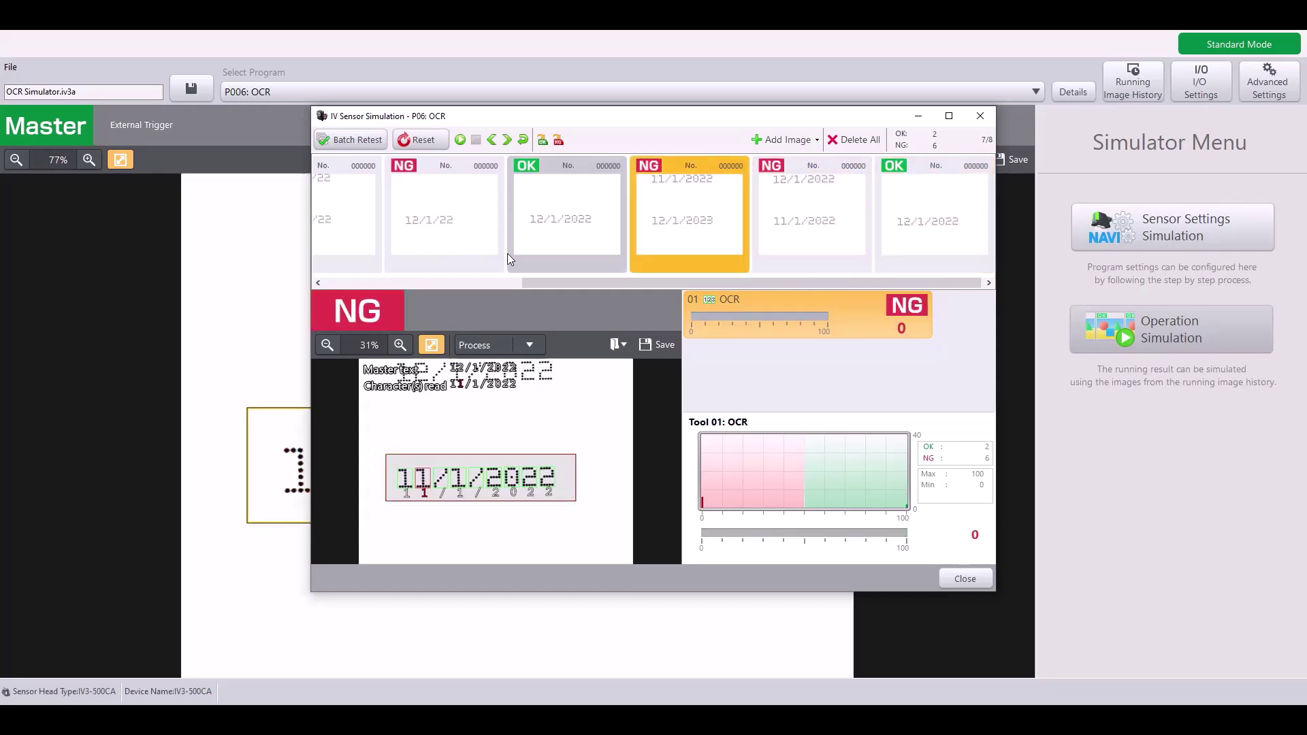
pyautogui.press('Left')
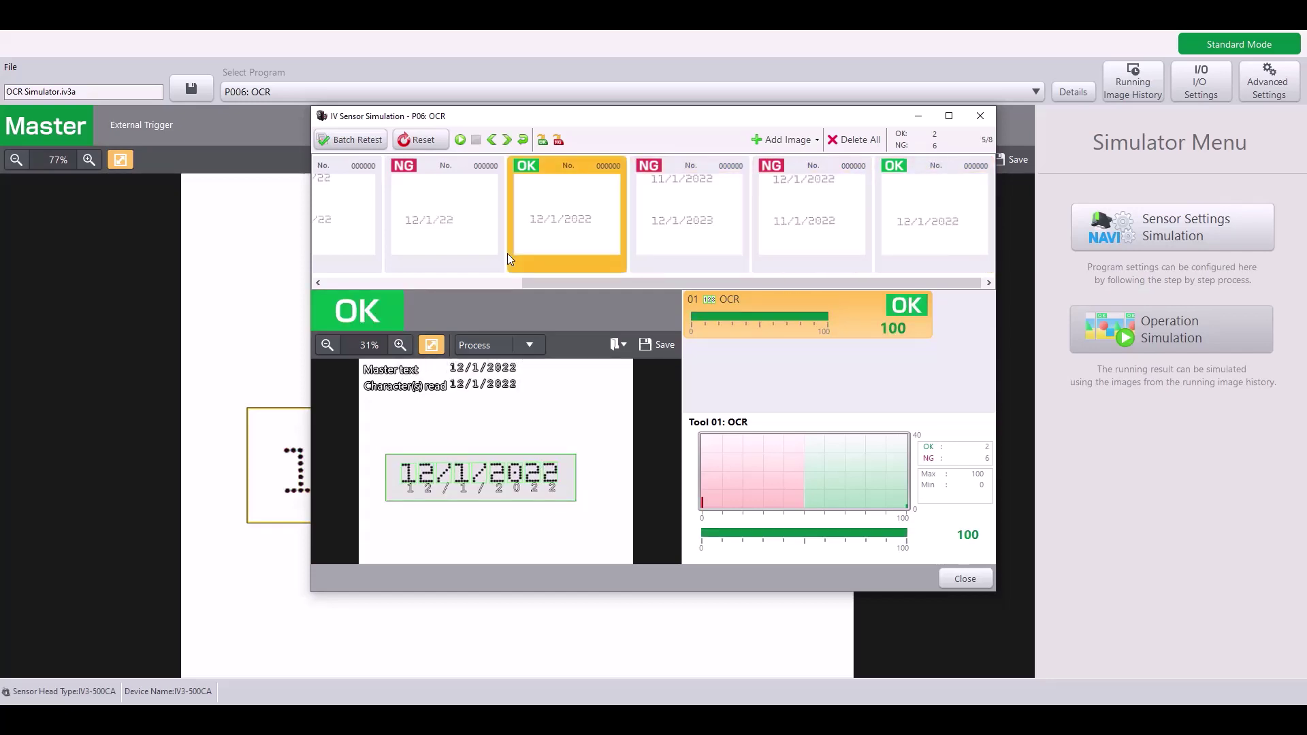
# Step: Close the IV Sensor Simulation window
pyautogui.click(987, 578)
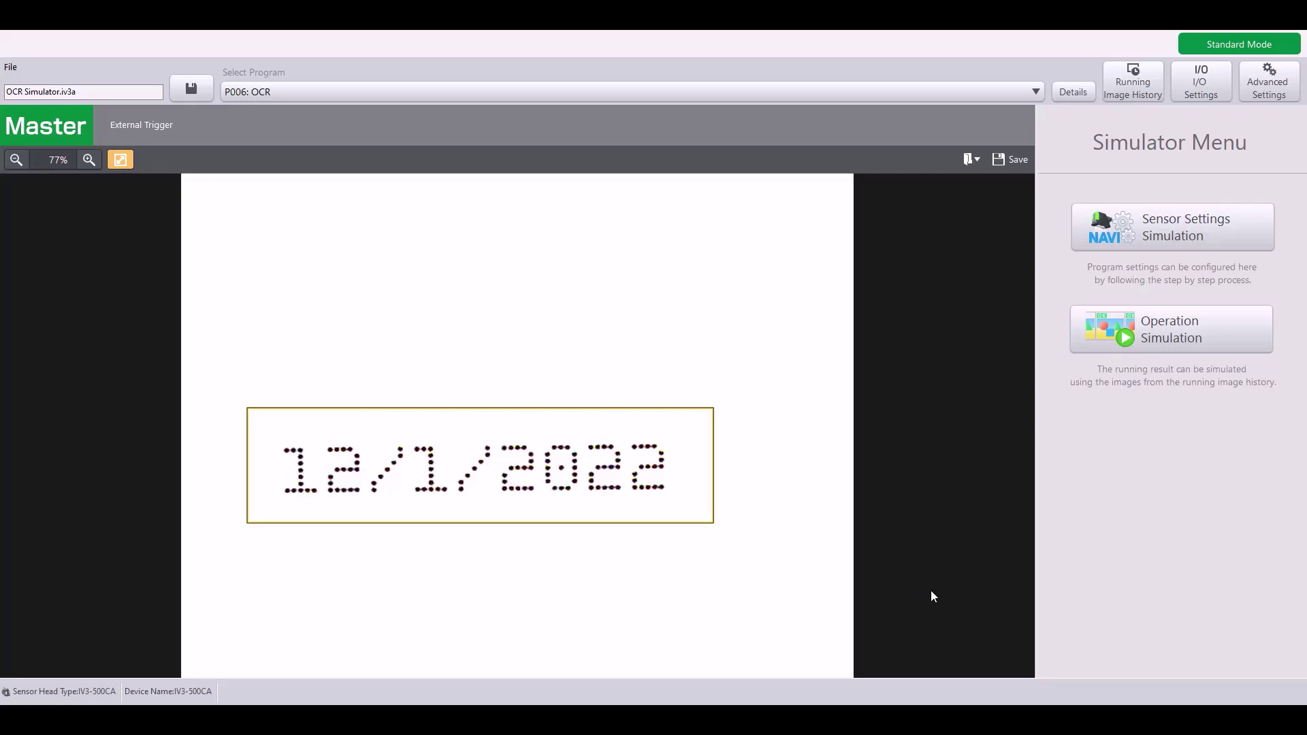